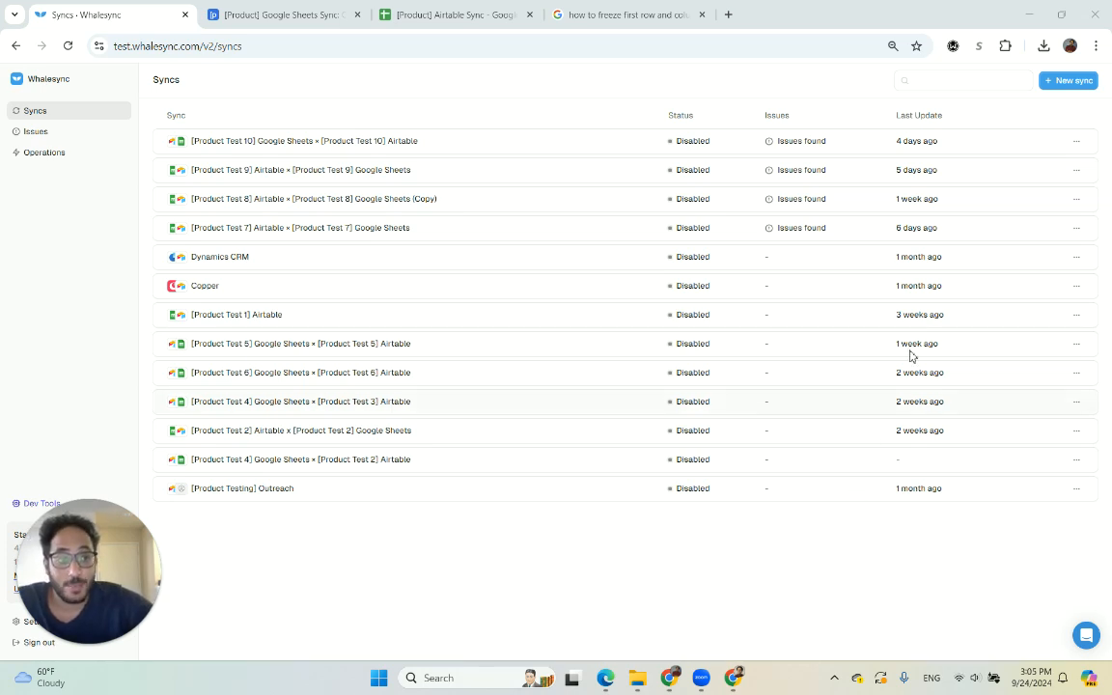
# Start a new sync with Airtable as the first data source and open its authorization
pyautogui.click(1052, 85)
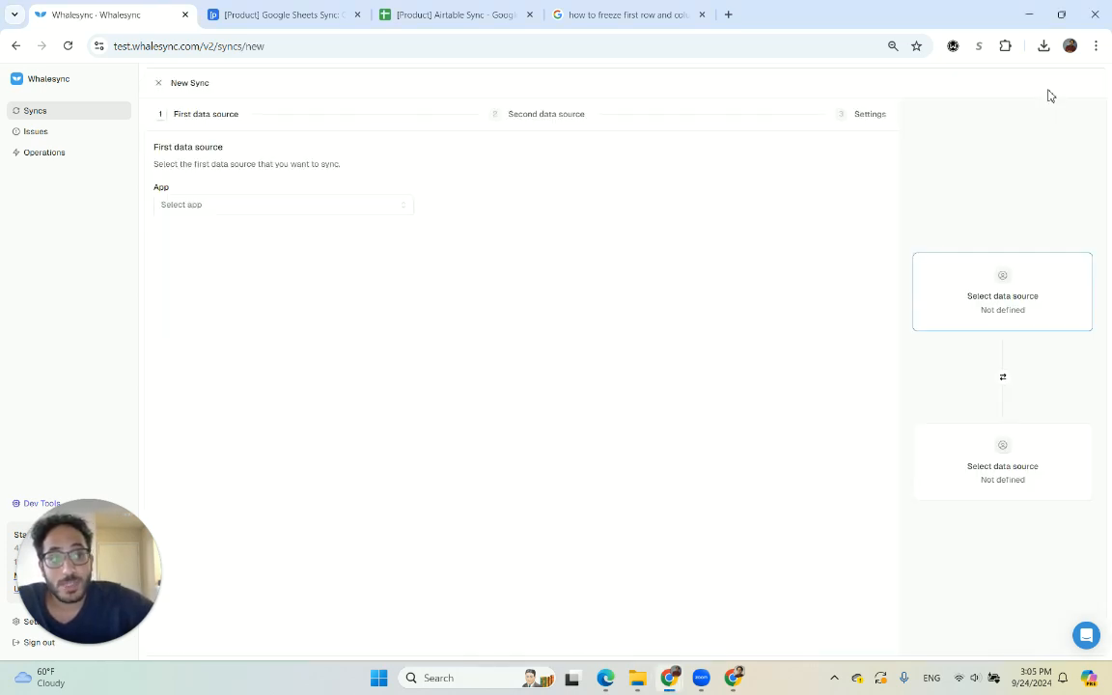
pyautogui.click(316, 204)
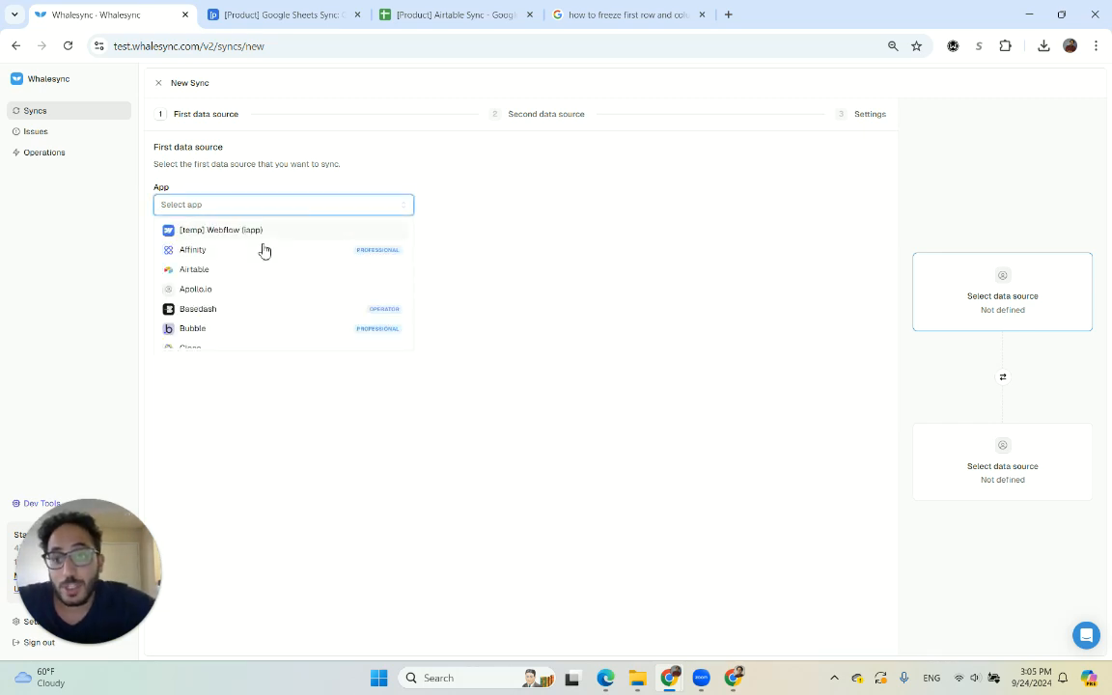
pyautogui.click(243, 270)
pyautogui.click(190, 237)
pyautogui.click(539, 357)
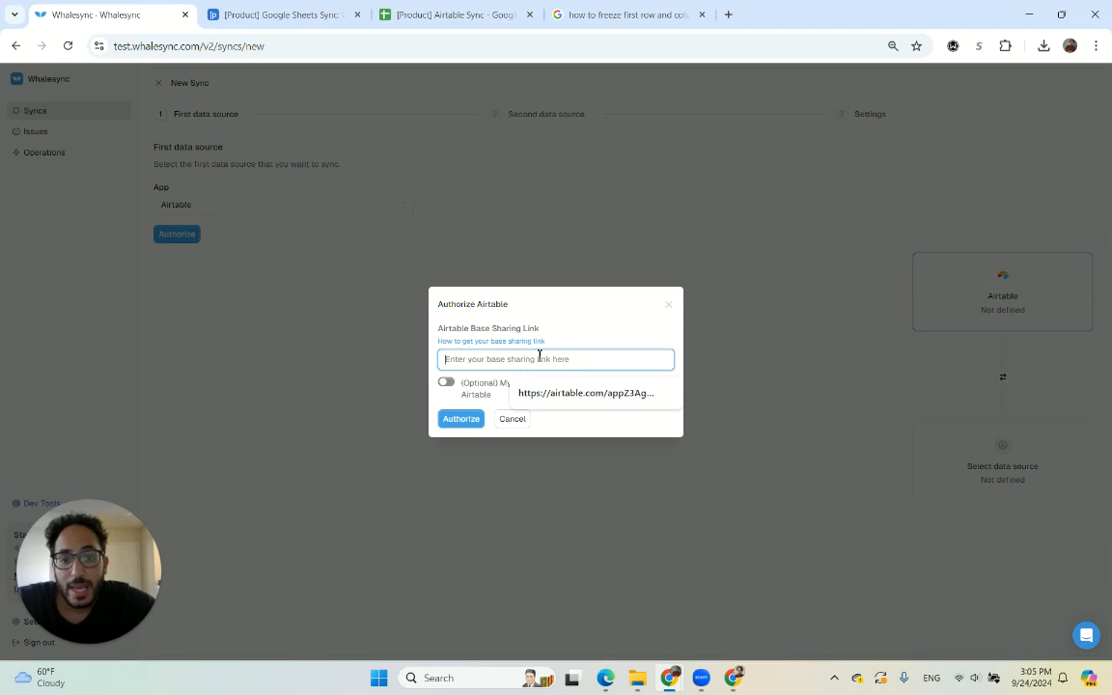
# Copy the Airtable base's public read-only share link and submit it as the base sharing link in Whalesync's Airtable authorization
pyautogui.click(253, 14)
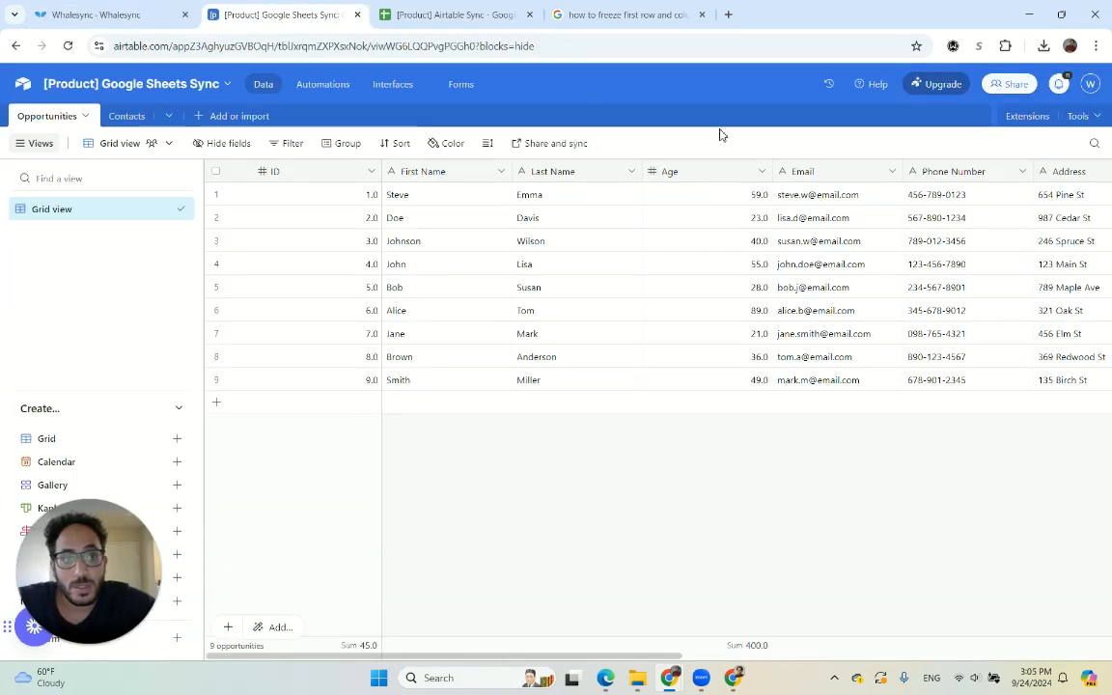
pyautogui.click(1013, 84)
pyautogui.click(576, 288)
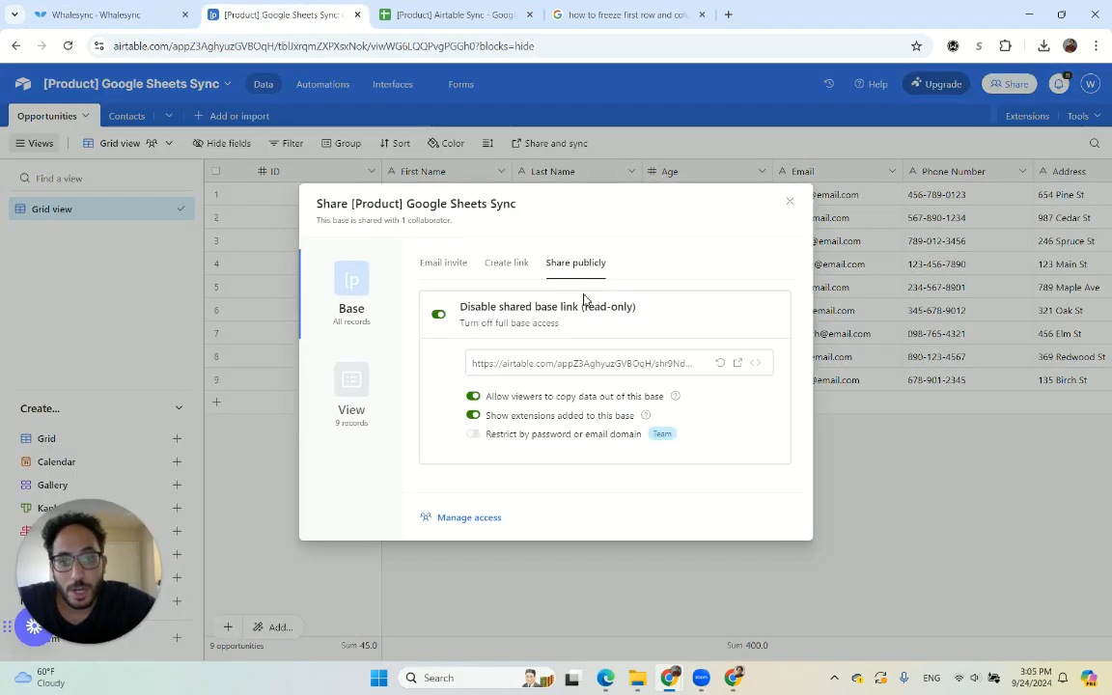
pyautogui.click(572, 368)
pyautogui.click(117, 21)
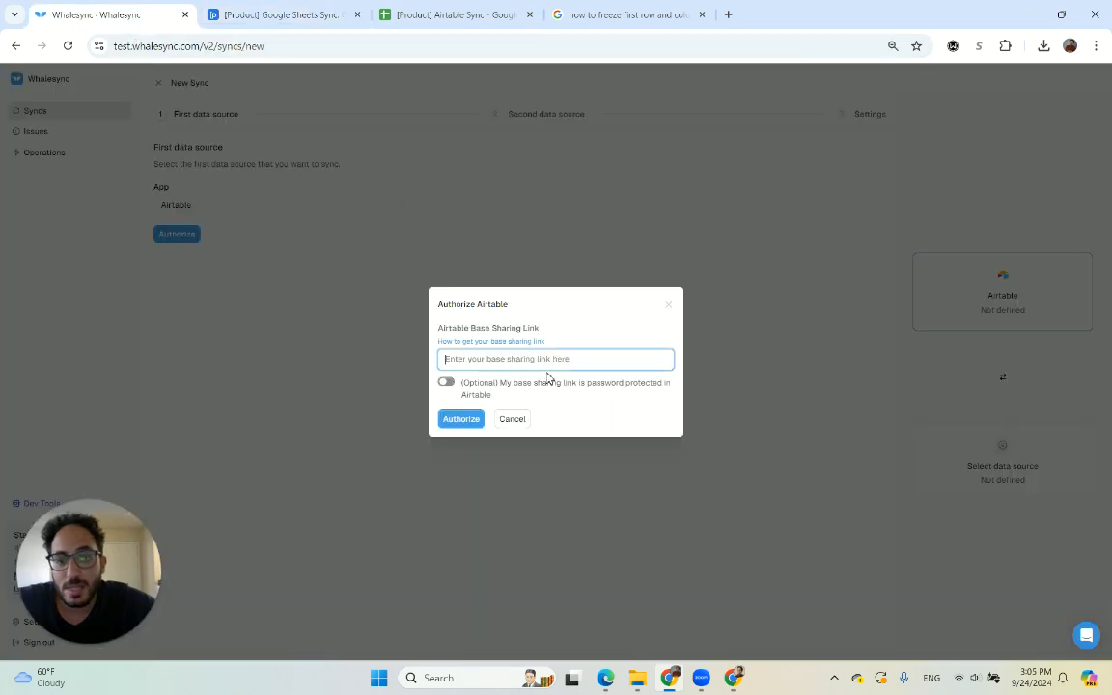
pyautogui.hotkey('ctrl', 'v')
pyautogui.click(461, 418)
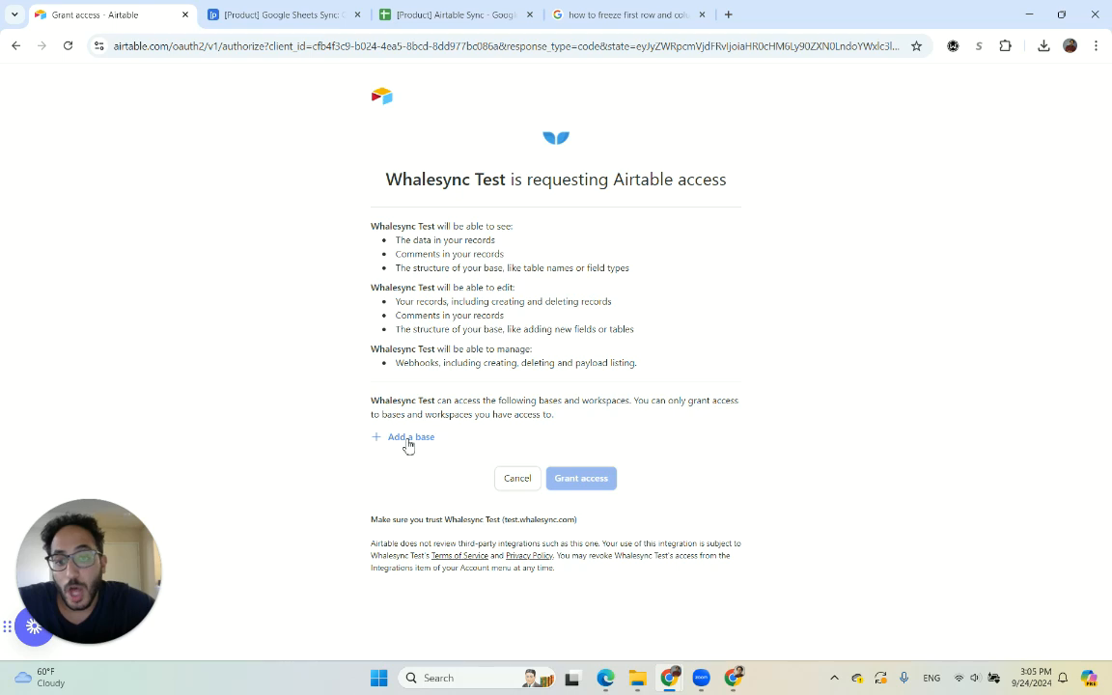
# Grant Whalesync Test access to the [Product] Google Sheets Sync base and save it as the first connection
pyautogui.click(408, 439)
pyautogui.write('[produc')
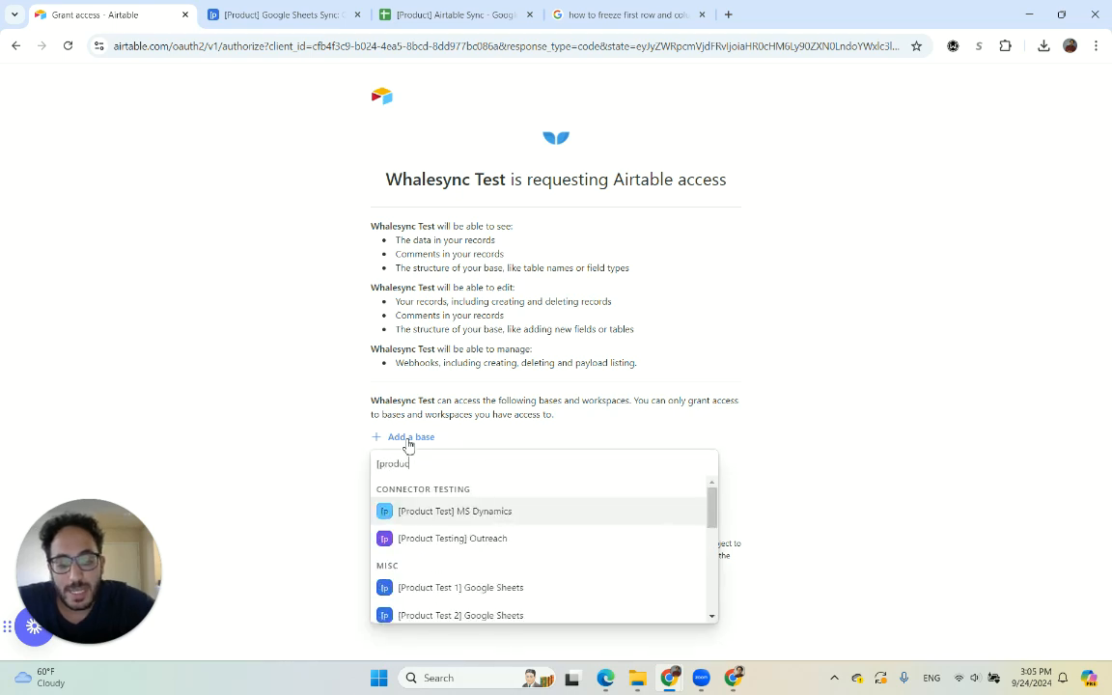
pyautogui.write('t]')
pyautogui.click(442, 514)
pyautogui.click(581, 524)
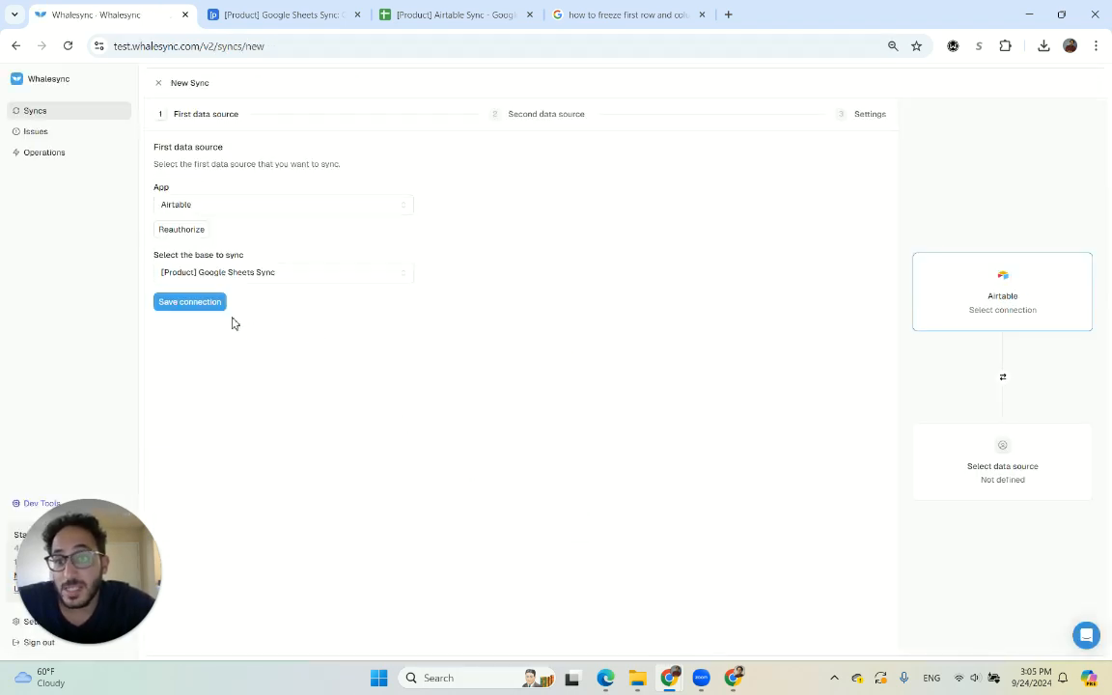
pyautogui.click(198, 314)
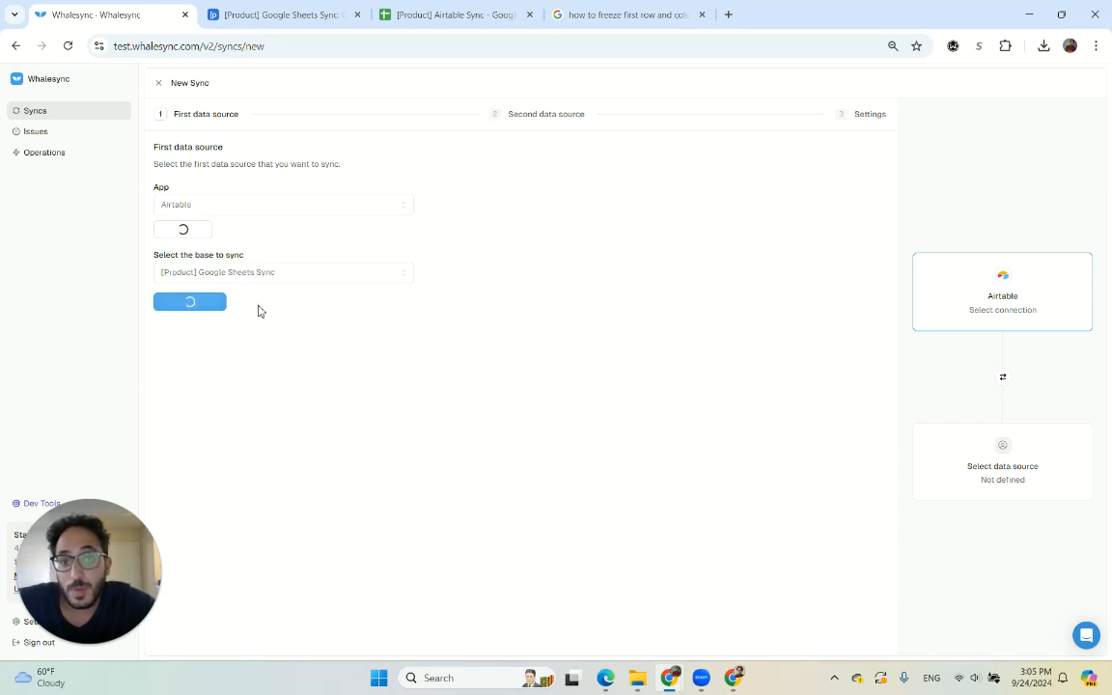
# Choose Google Sheets as the second data source and authorize access to the Google account
pyautogui.click(216, 206)
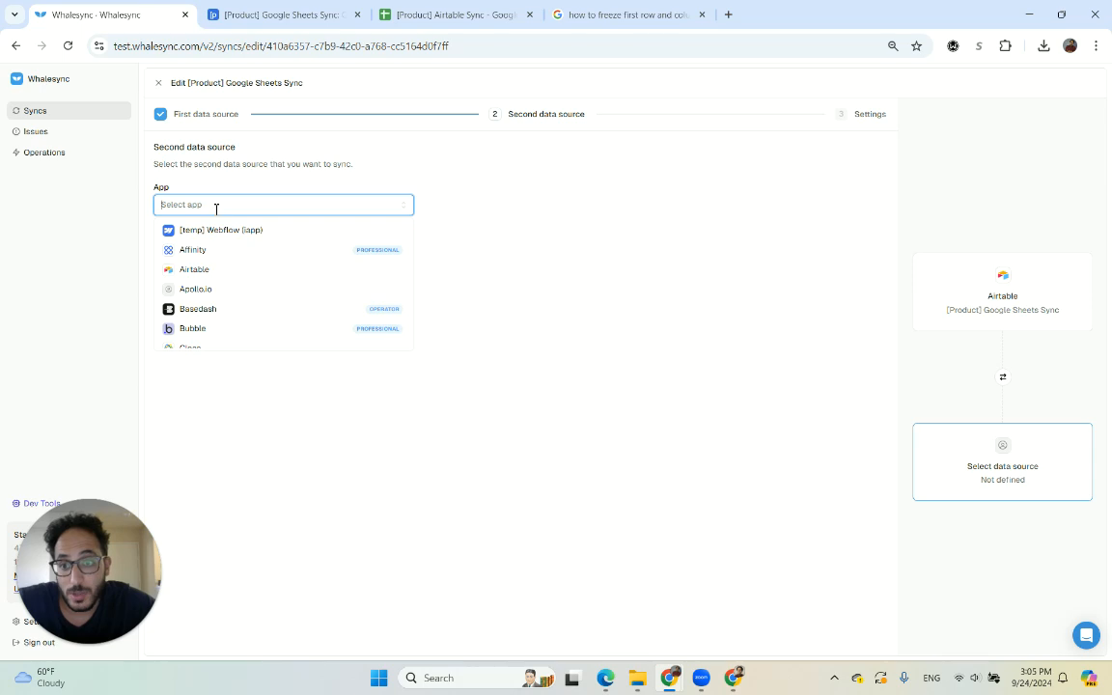
pyautogui.write('googl')
pyautogui.click(206, 229)
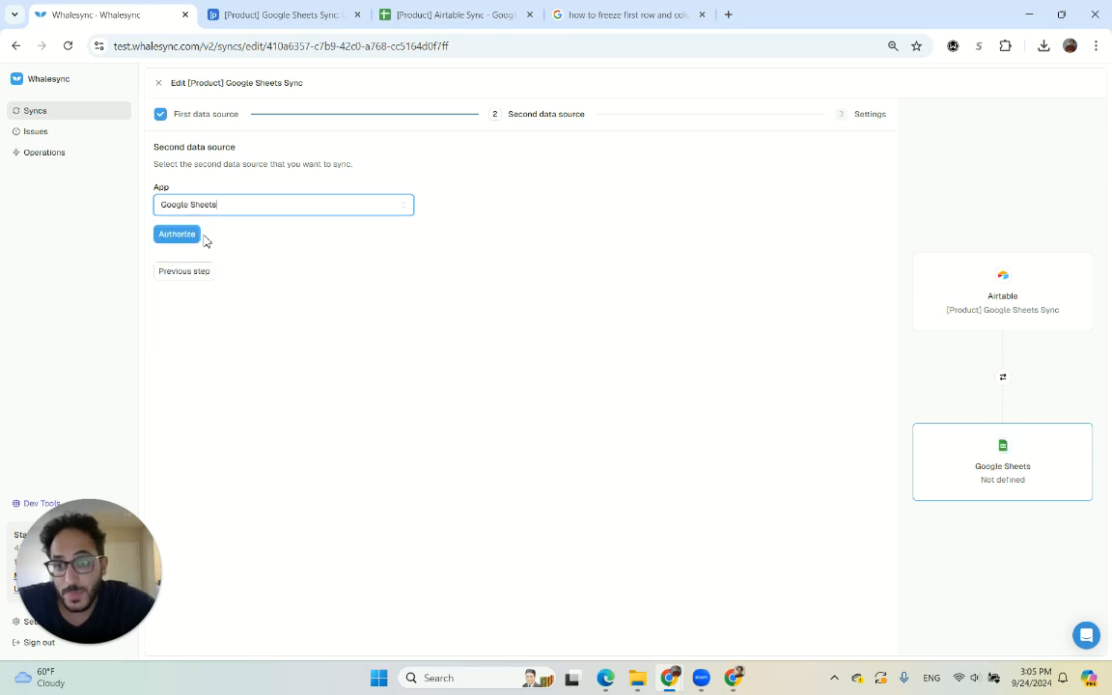
pyautogui.click(185, 243)
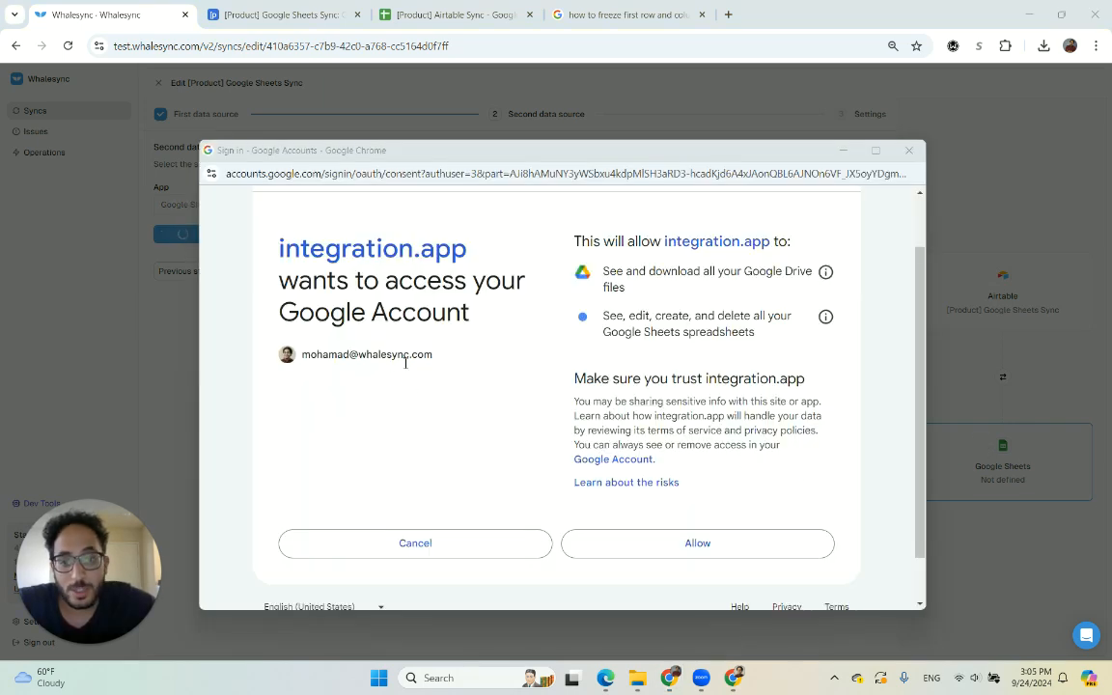
pyautogui.click(711, 550)
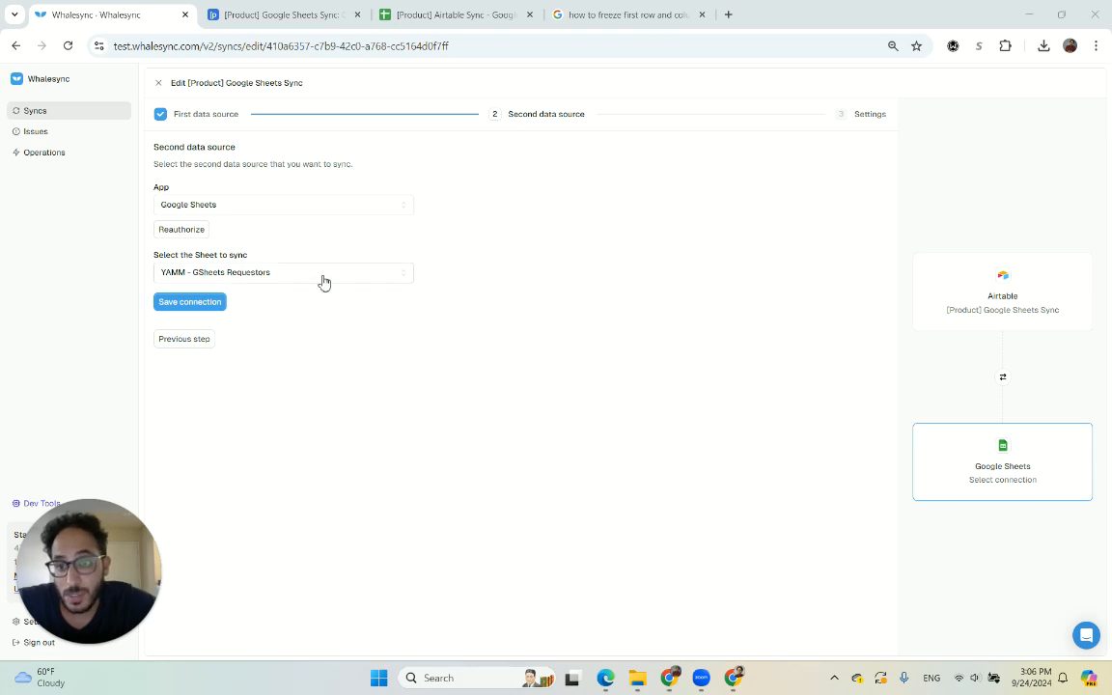
# Select [Product] Airtable Sync as the sheet to sync and save the second connection
pyautogui.click(364, 280)
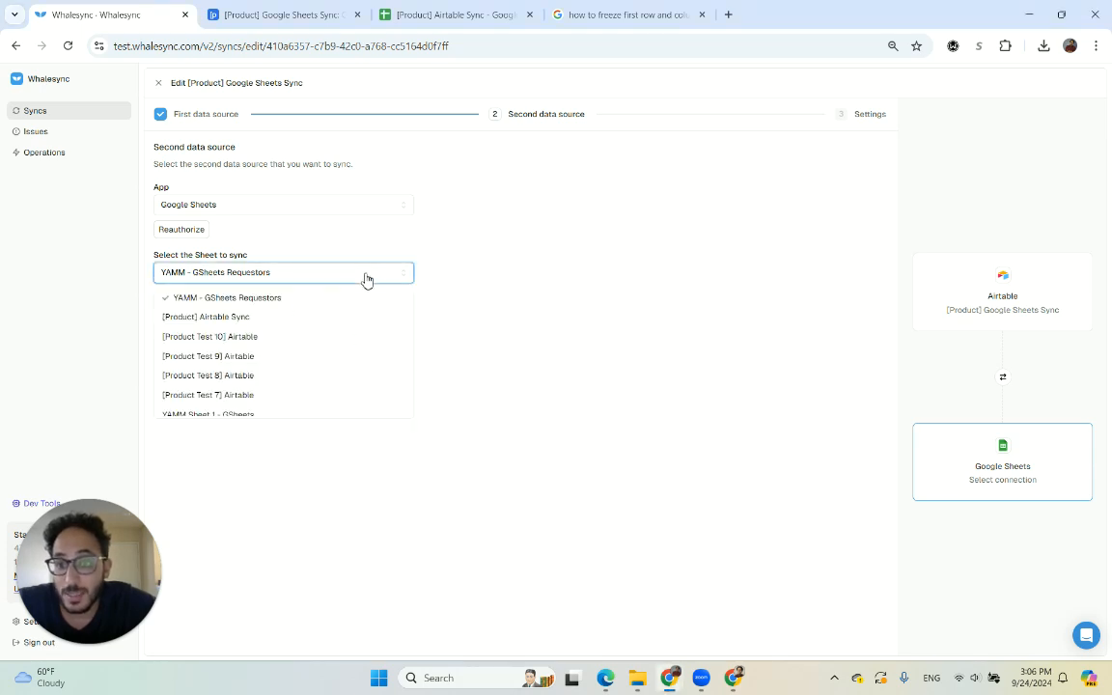
pyautogui.click(325, 318)
pyautogui.click(210, 279)
pyautogui.click(211, 316)
pyautogui.click(200, 305)
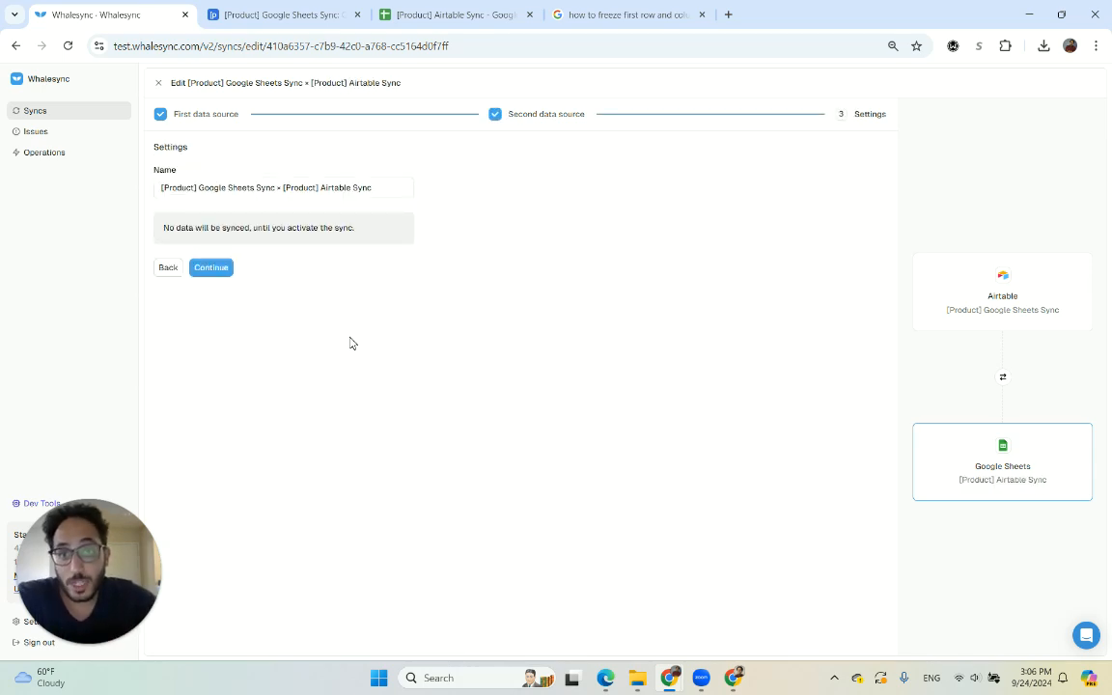
# Compare the Opportunities and Contacts column headers in the Google Sheets spreadsheet with the fields in the Airtable base
pyautogui.click(447, 28)
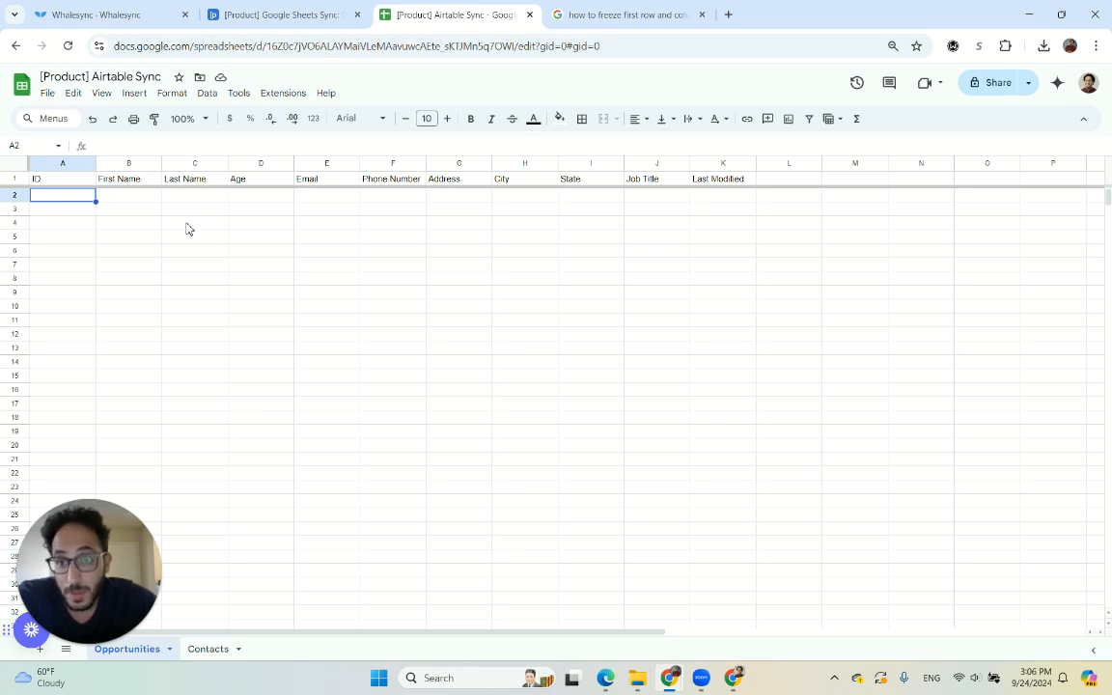
pyautogui.click(253, 16)
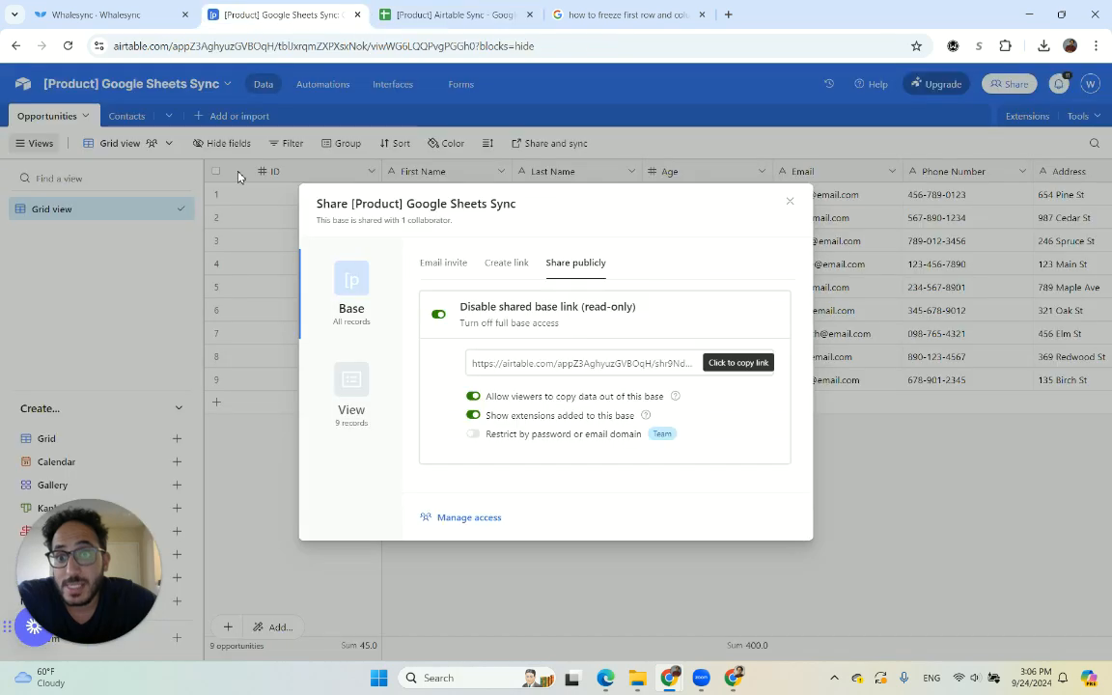
pyautogui.press('Escape')
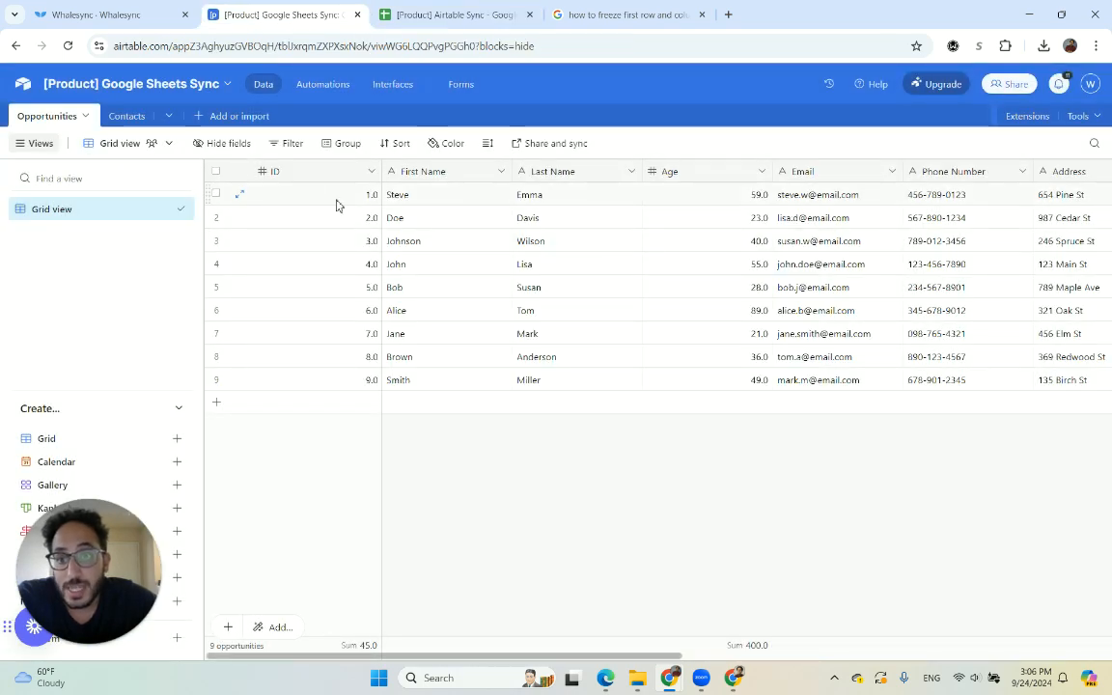
pyautogui.click(429, 16)
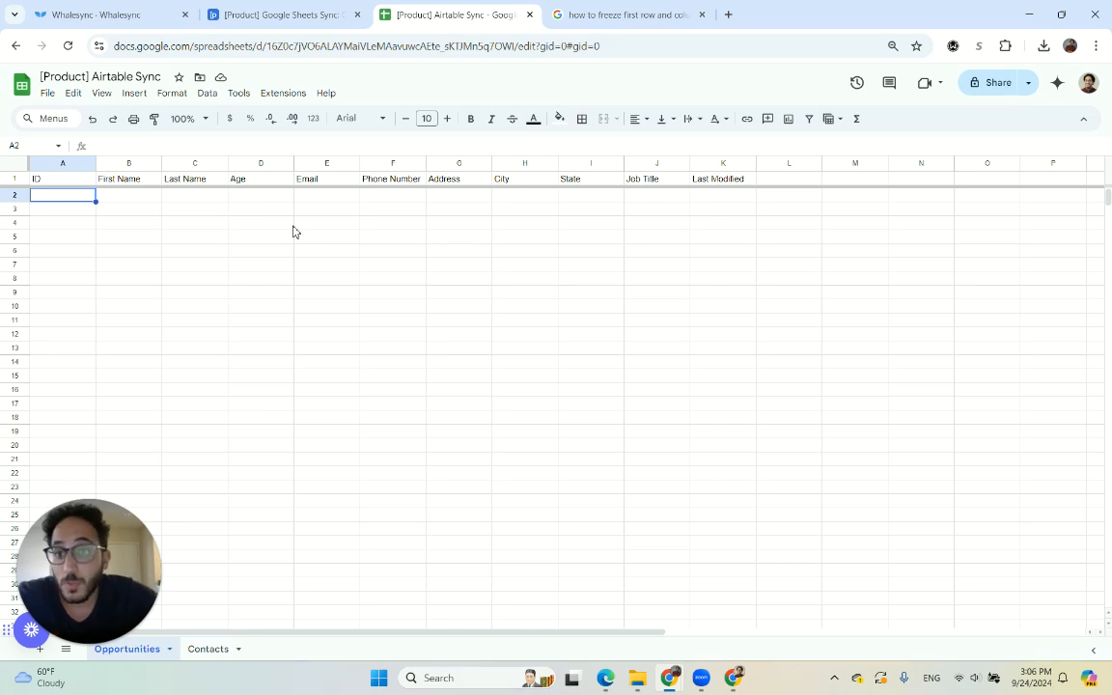
pyautogui.click(203, 649)
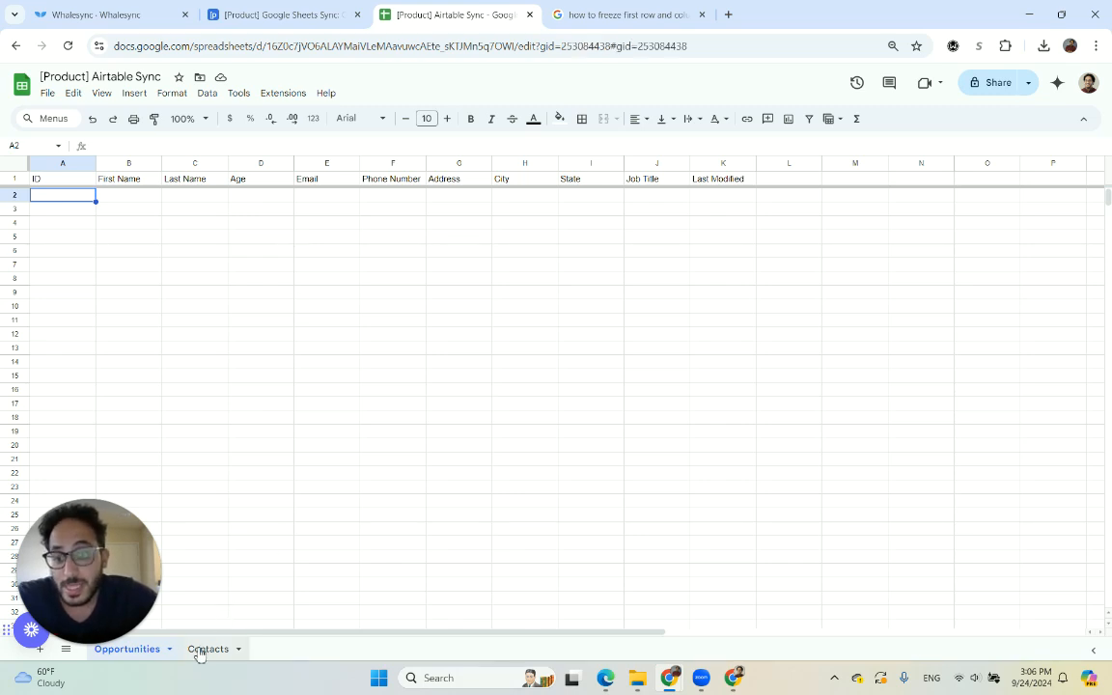
pyautogui.click(330, 182)
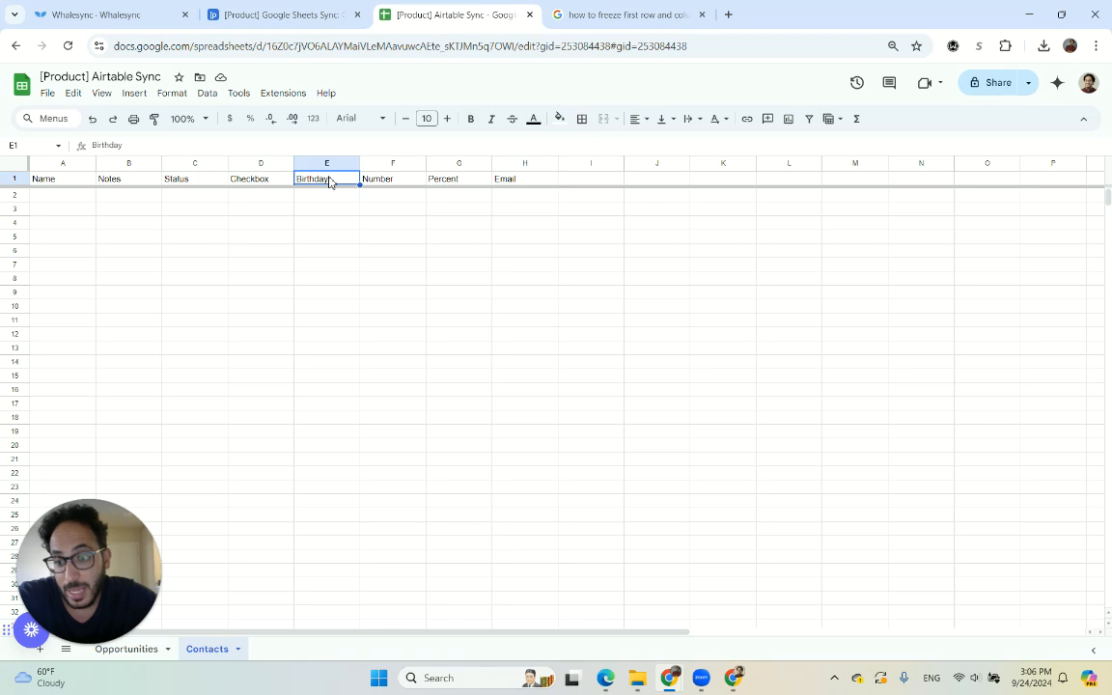
pyautogui.click(290, 14)
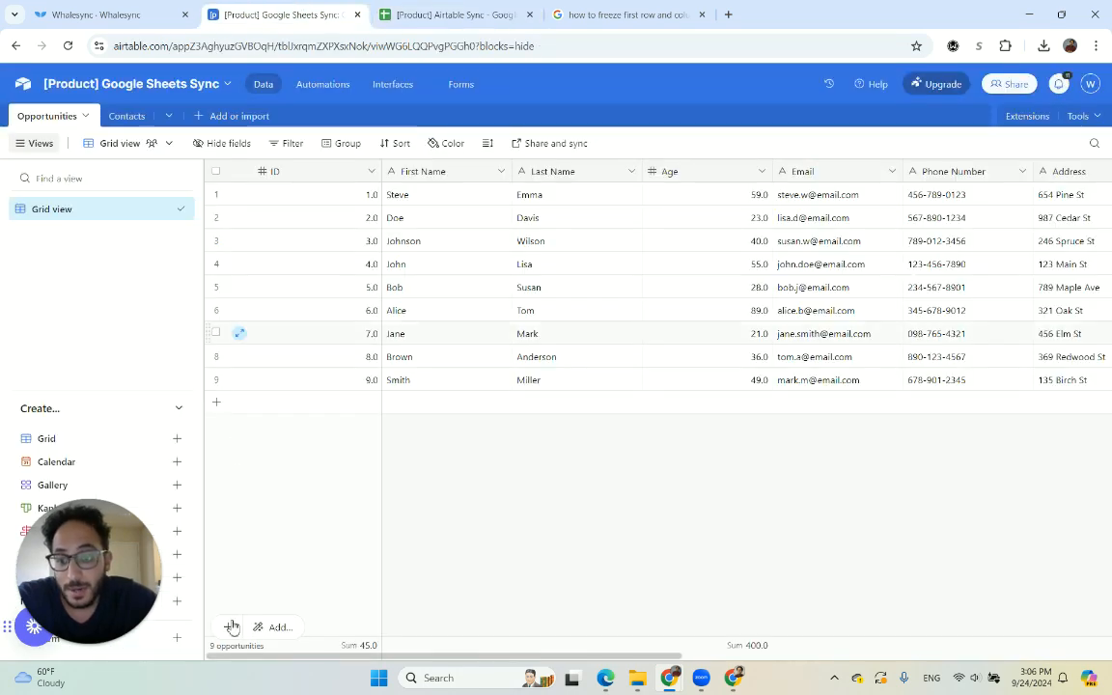
pyautogui.click(123, 118)
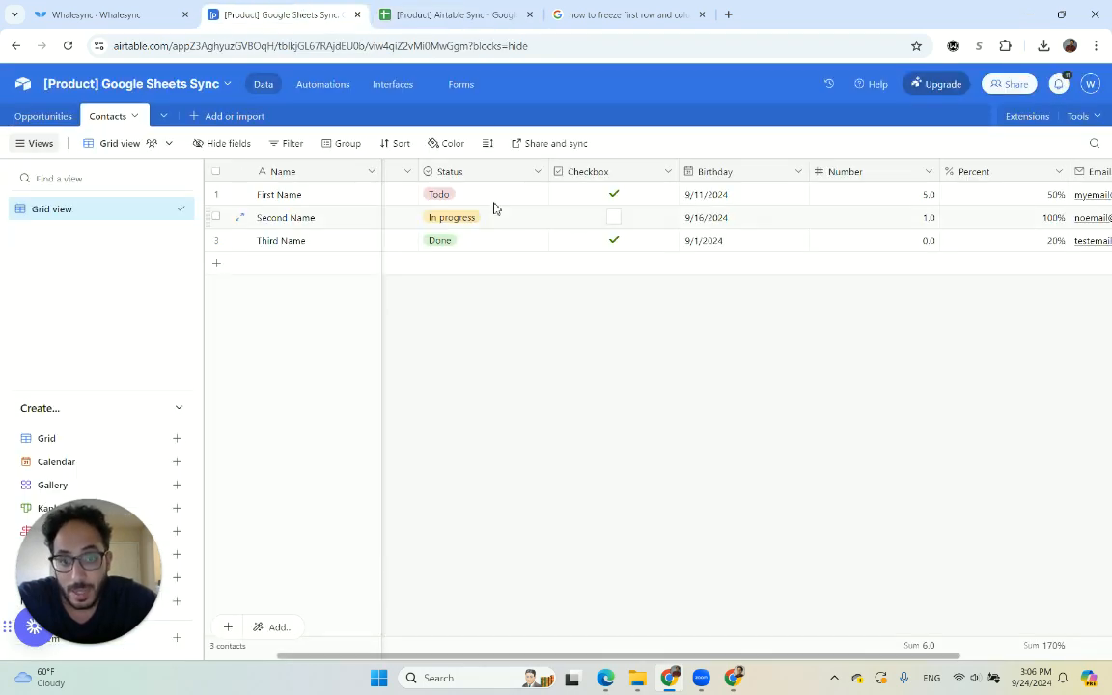
# Apply a number format to the Birthday header cell E1 on the Contacts sheet in Google Sheets
pyautogui.click(454, 17)
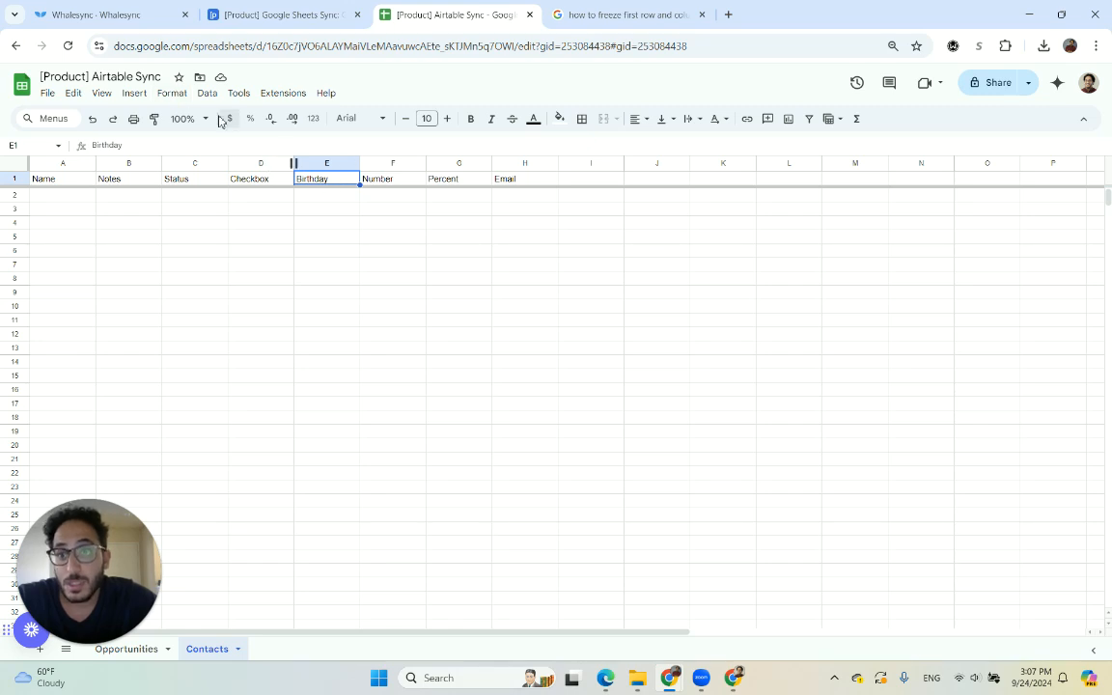
pyautogui.click(179, 99)
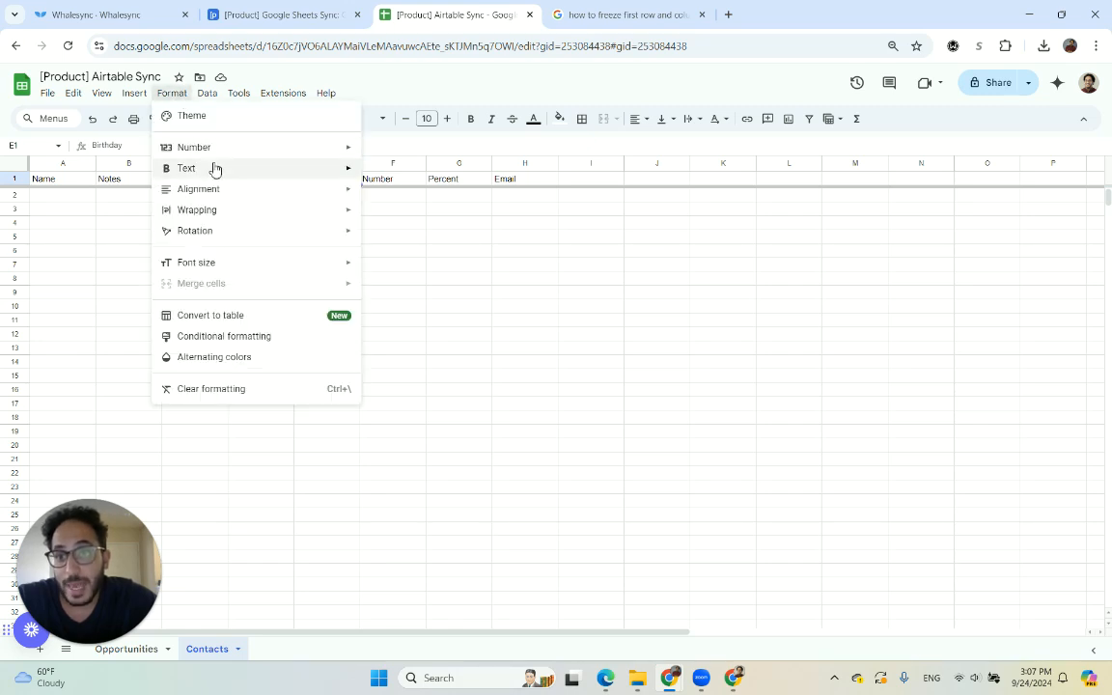
pyautogui.moveTo(214, 152)
pyautogui.click(414, 372)
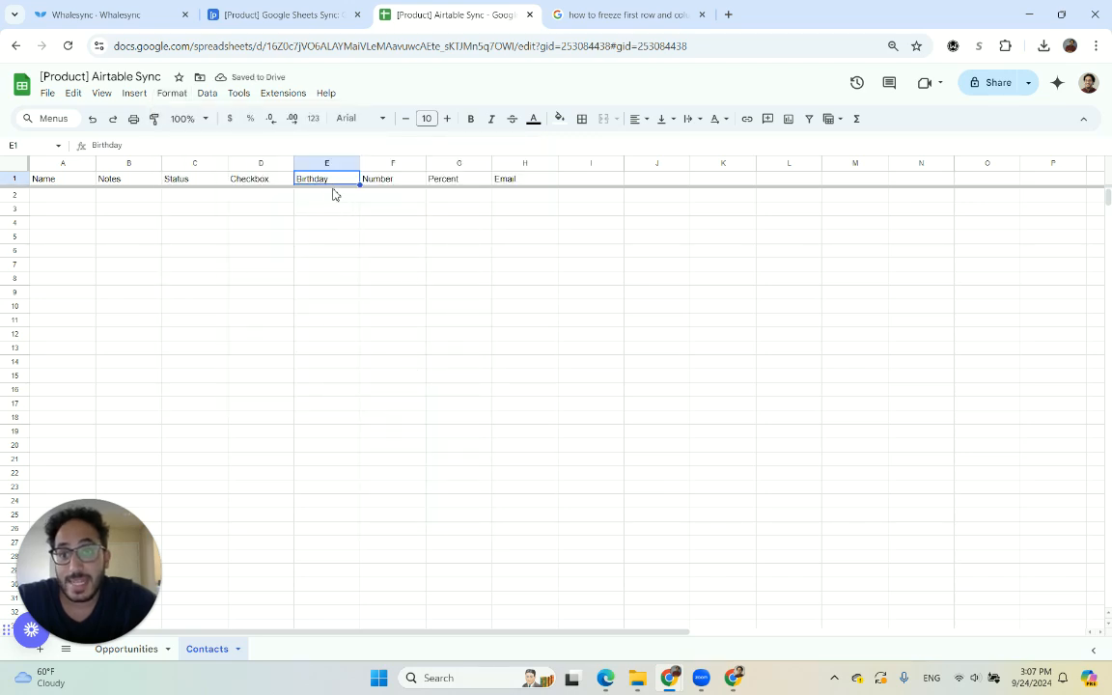
# Continue the Whalesync setup, map the Airtable Opportunities table to the Opportunities sheet, and automap the 10 matching fields
pyautogui.click(290, 19)
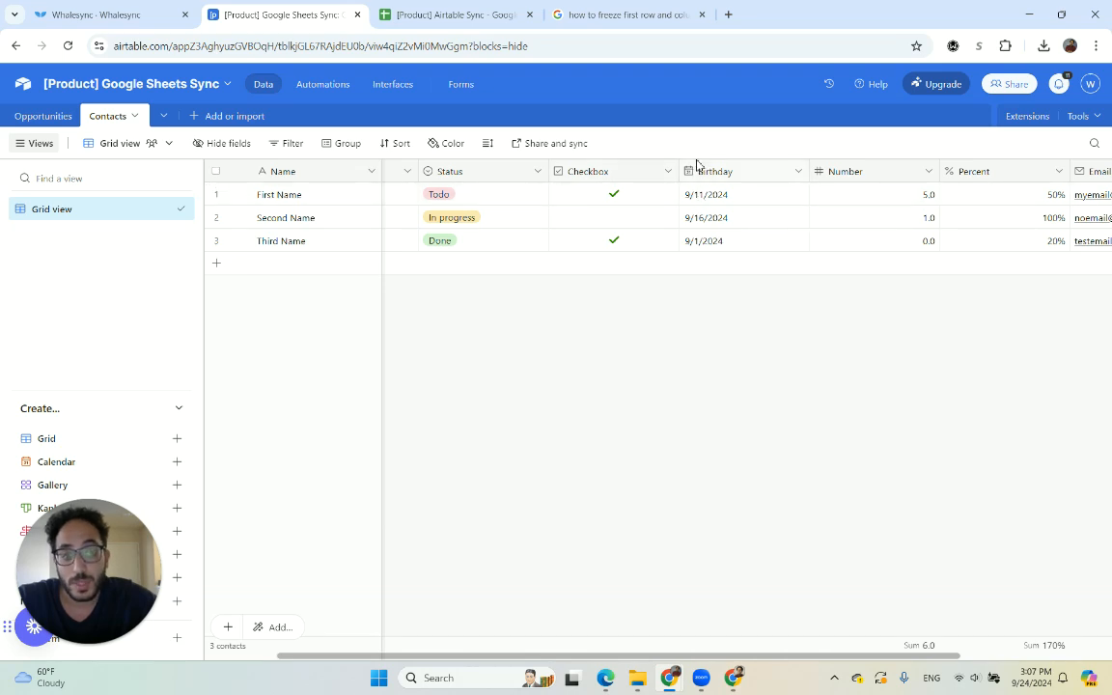
pyautogui.click(114, 15)
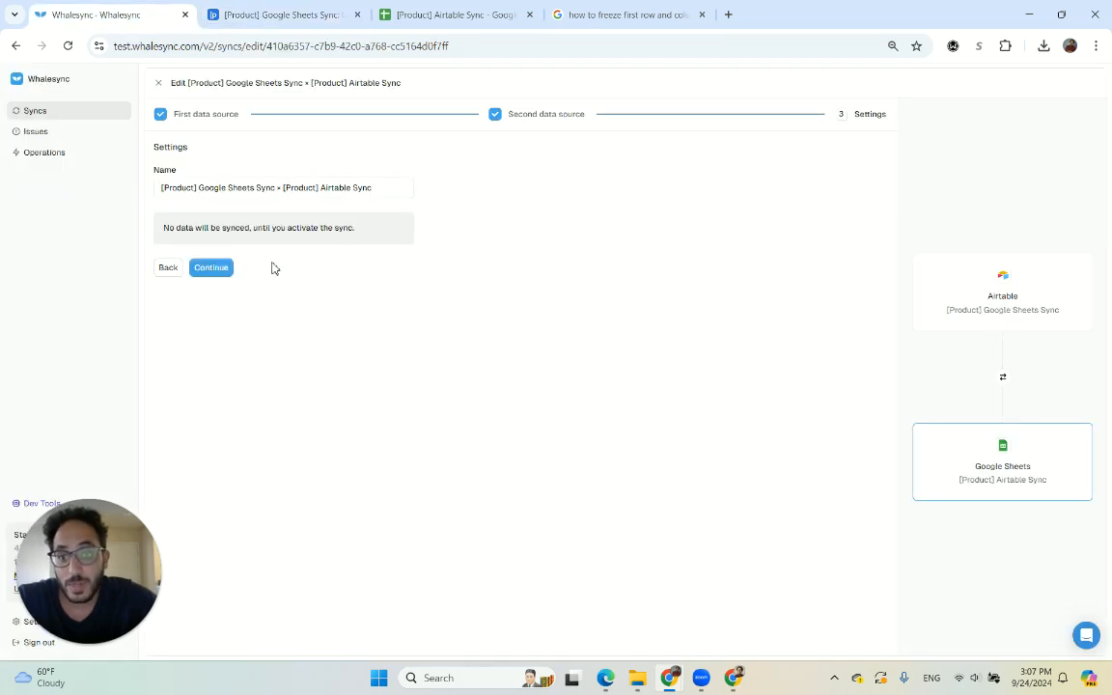
pyautogui.click(212, 269)
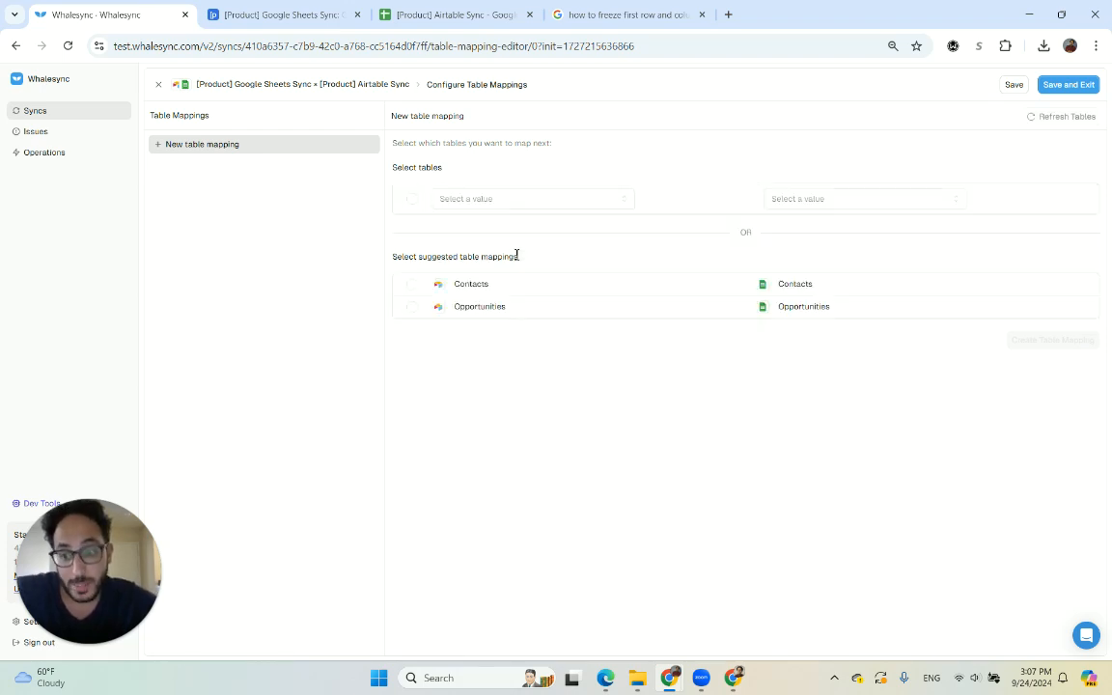
pyautogui.click(454, 311)
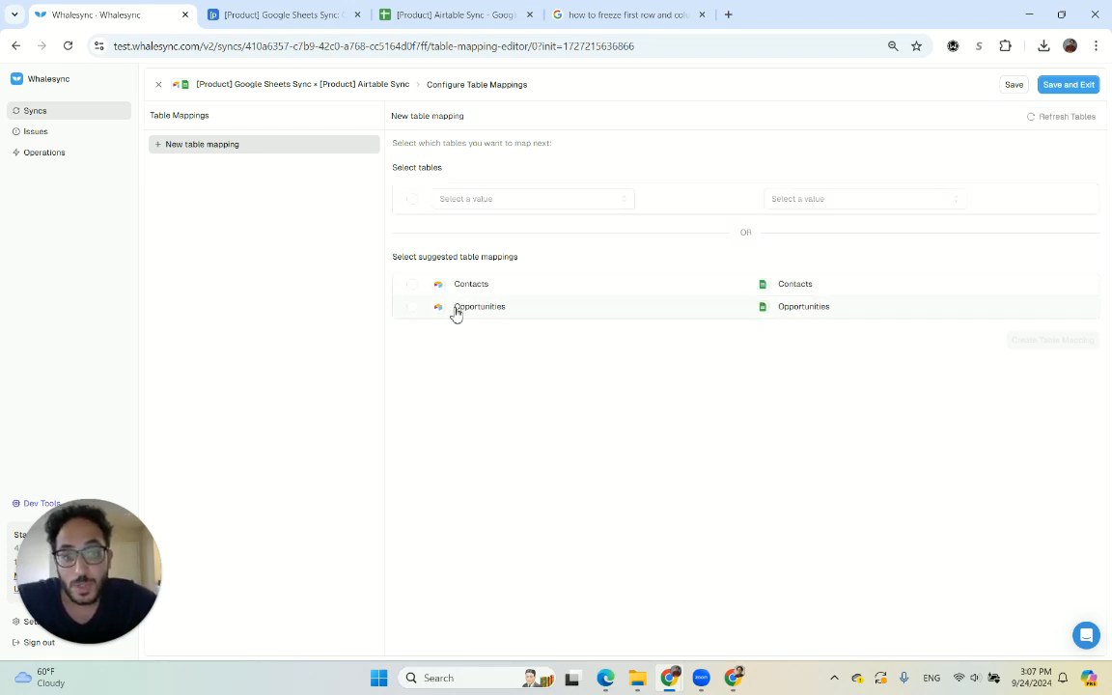
pyautogui.click(1057, 340)
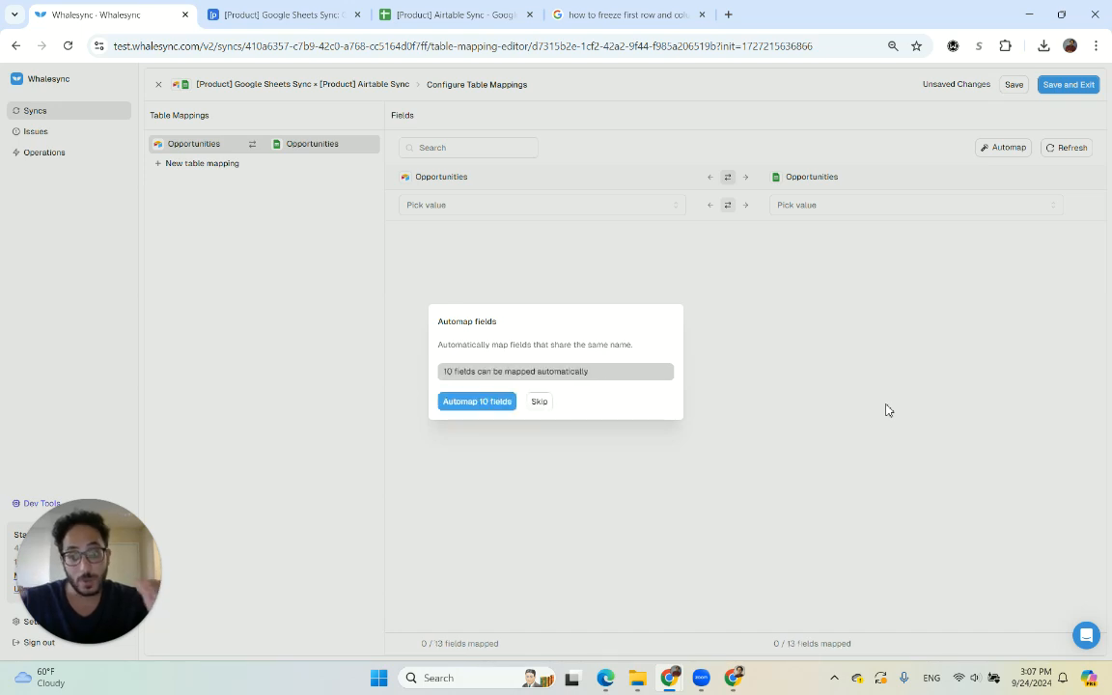
pyautogui.click(474, 407)
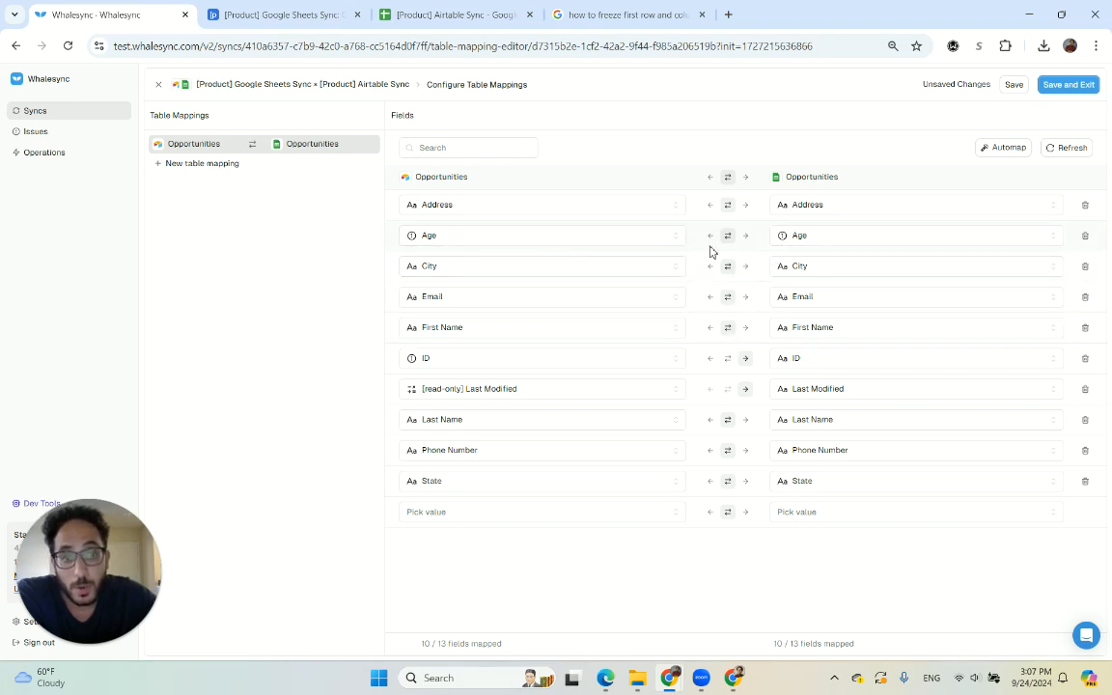
# Try both one-way sync directions on the Address field and return it to two-way sync
pyautogui.click(746, 207)
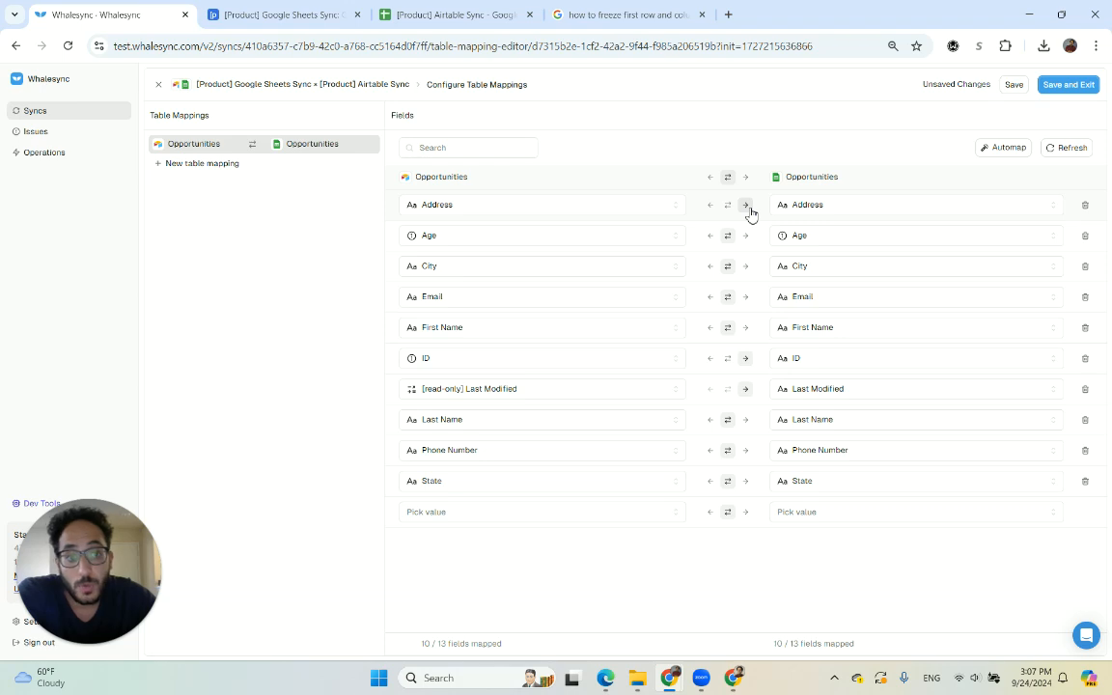
pyautogui.click(728, 206)
pyautogui.click(709, 206)
pyautogui.click(729, 208)
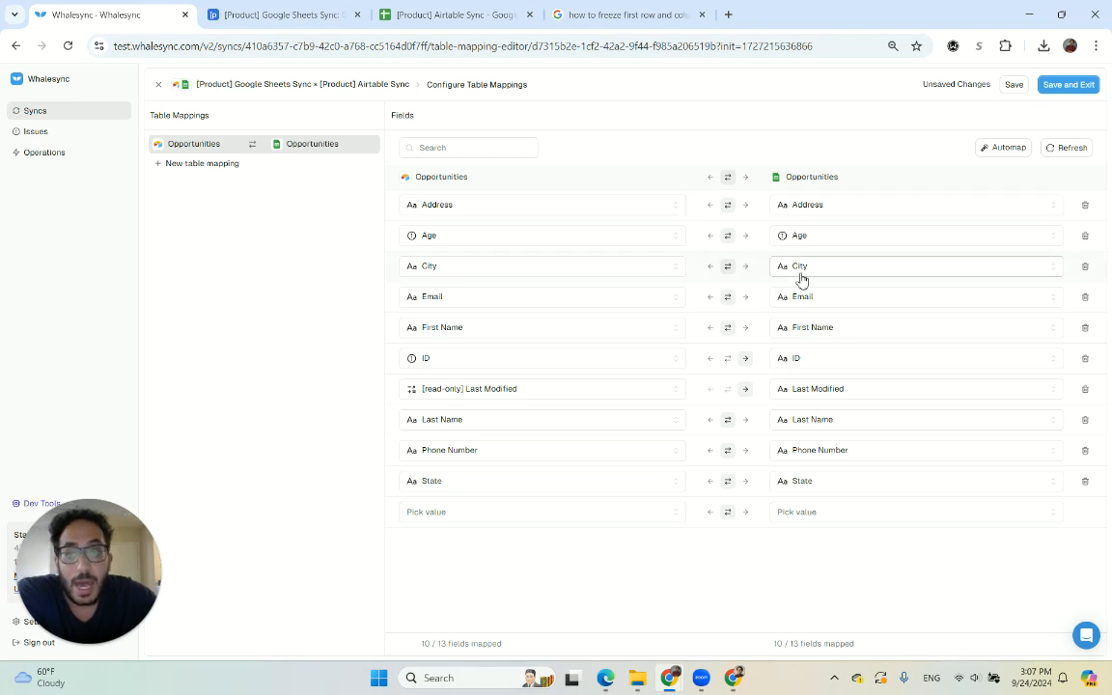
# Map the Airtable Contacts table to the Contacts sheet, automap the 8 matching fields, and save and exit the mapping configuration
pyautogui.click(236, 172)
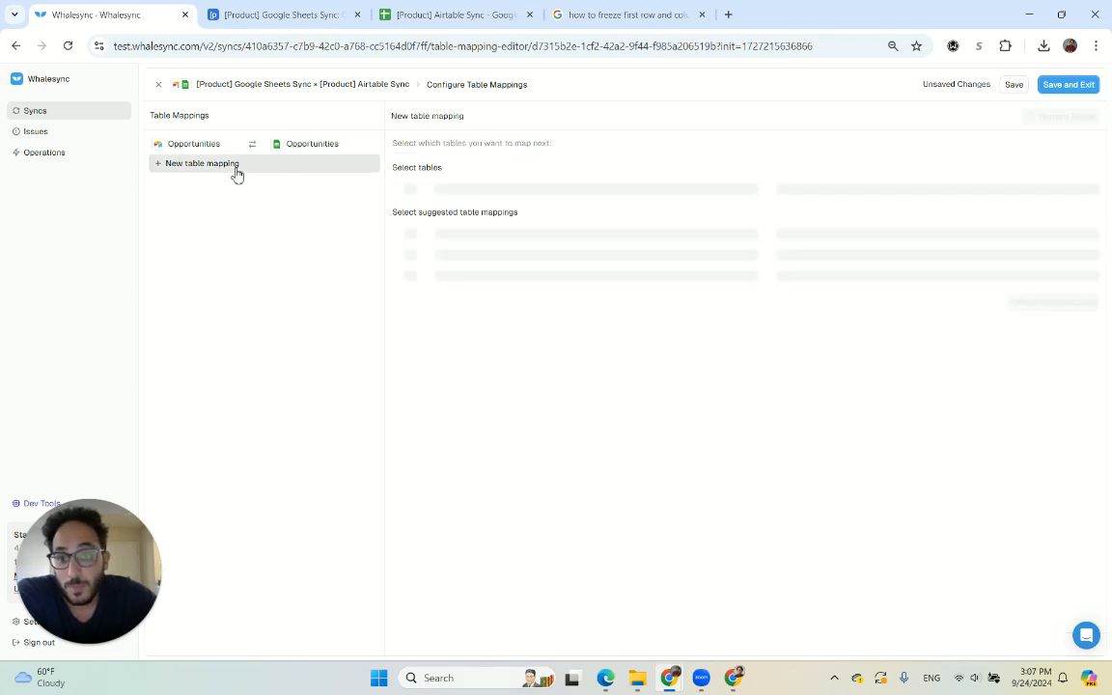
pyautogui.click(546, 288)
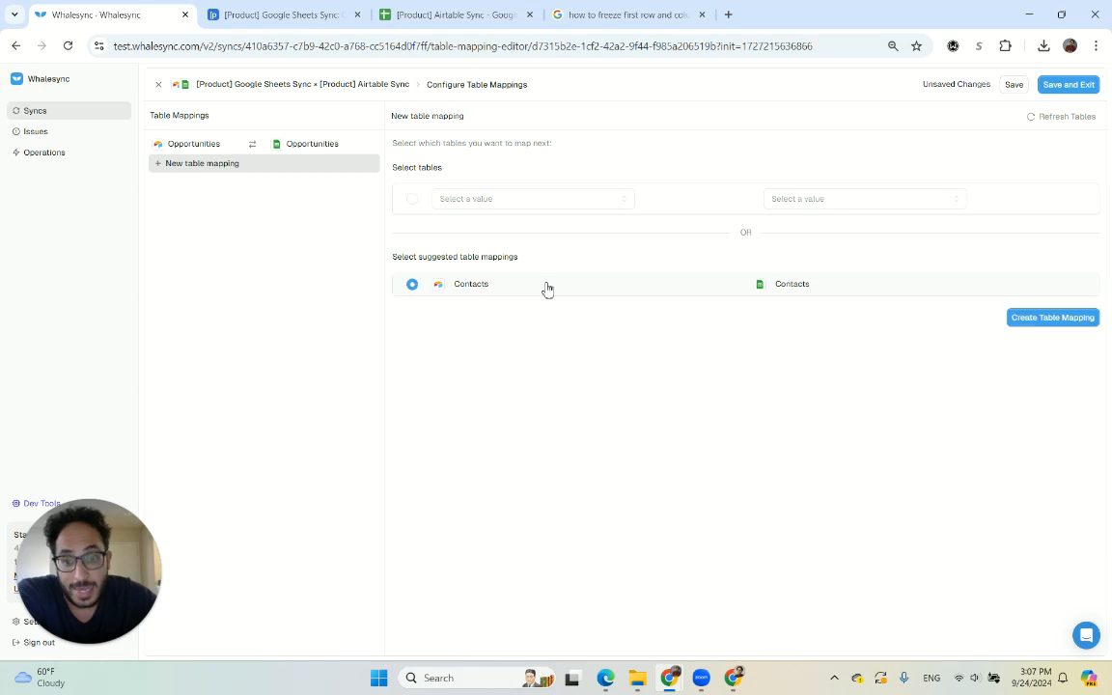
pyautogui.click(1018, 318)
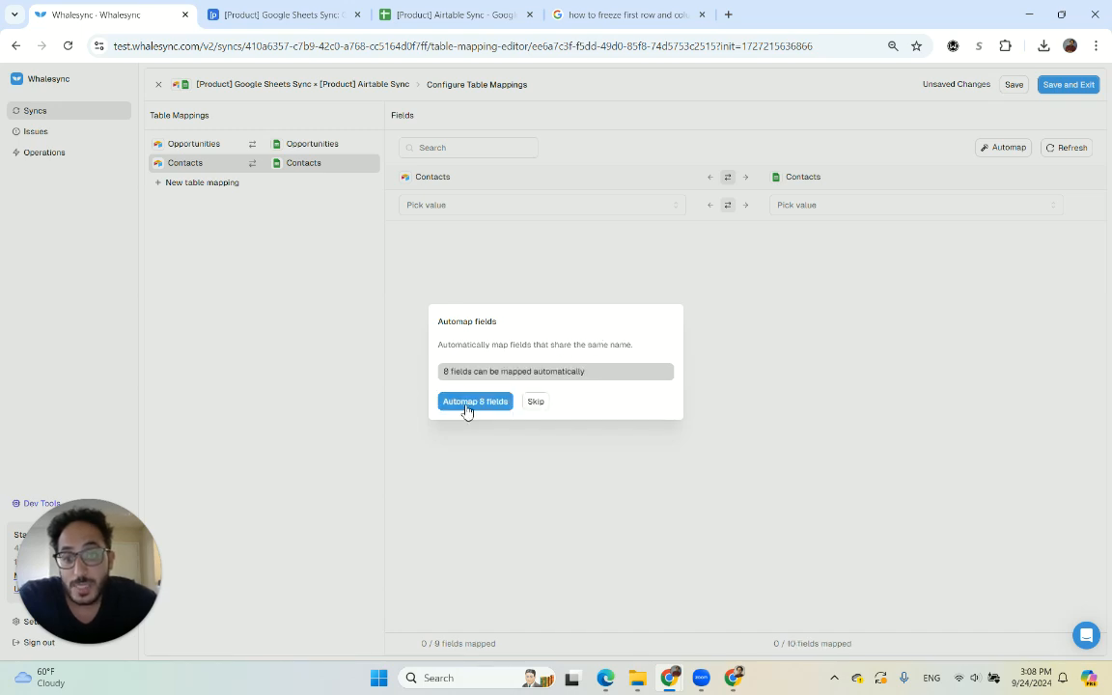
pyautogui.click(470, 402)
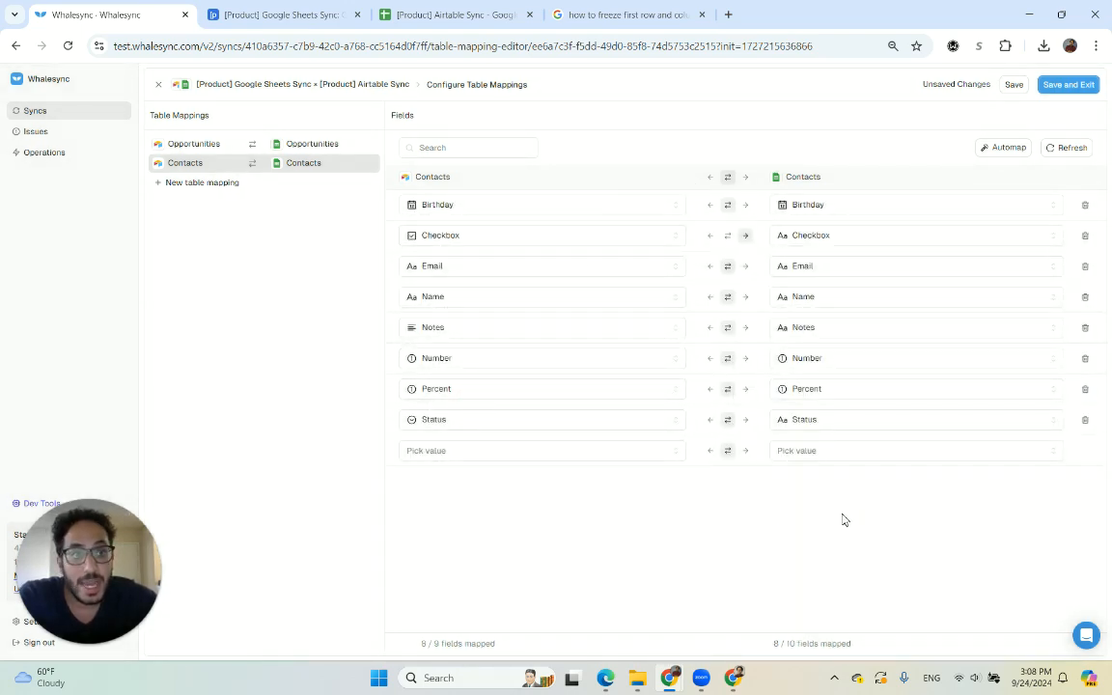
pyautogui.click(1062, 86)
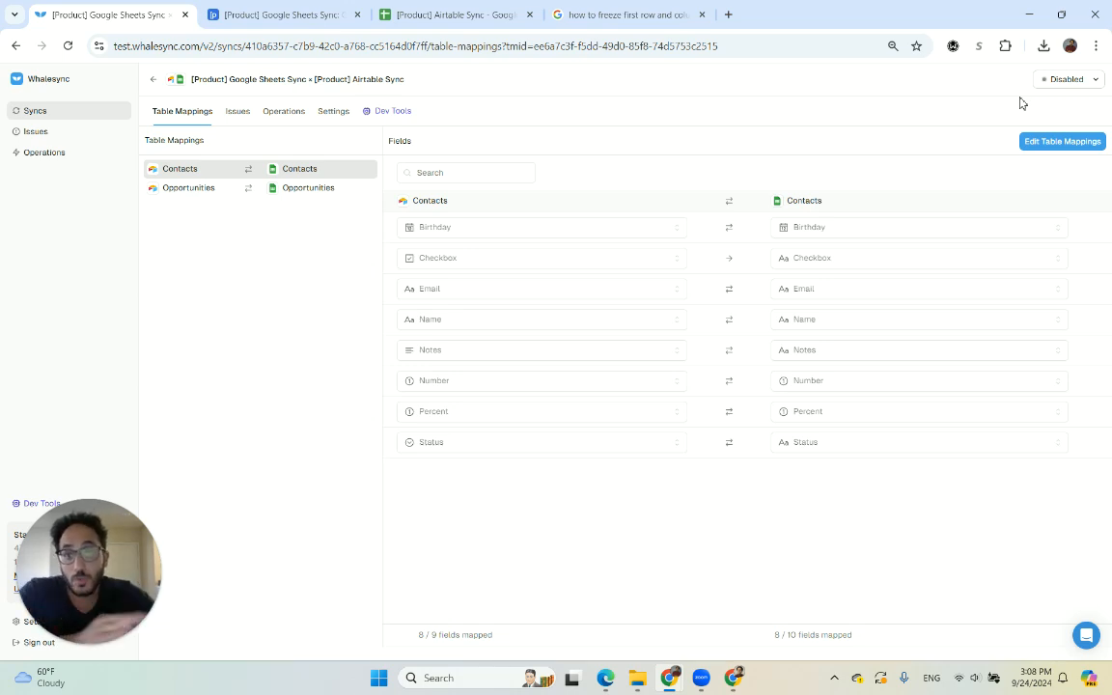
# Compare the Contacts sheet in Google Sheets with the Airtable Contacts table, and return to Whalesync
pyautogui.click(426, 14)
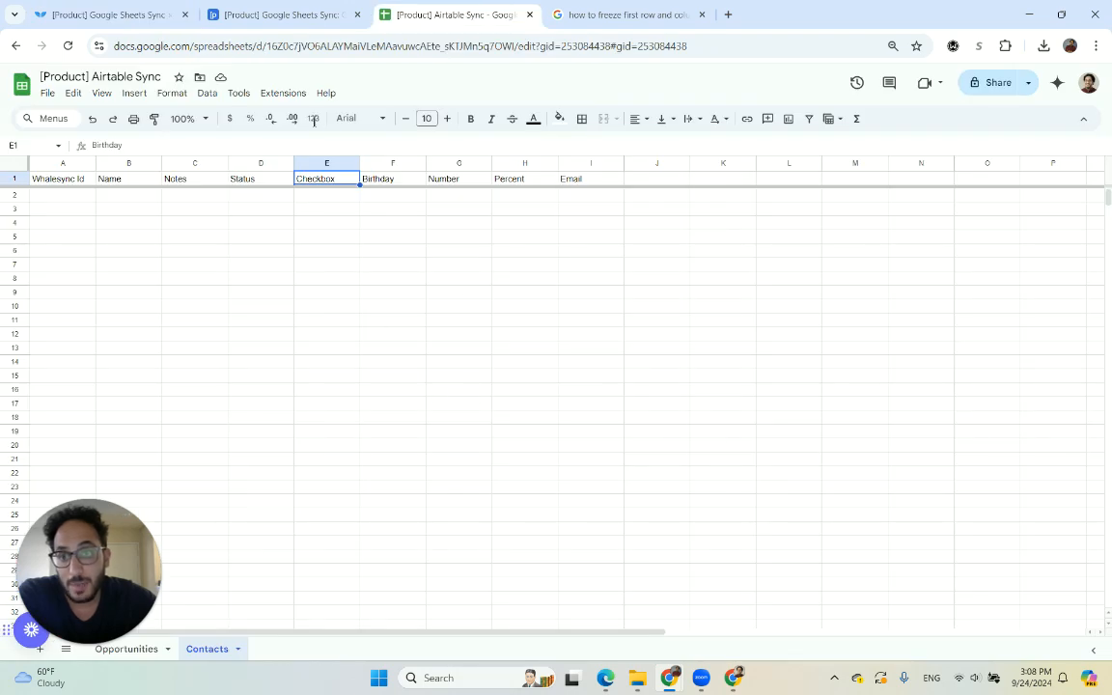
pyautogui.click(251, 15)
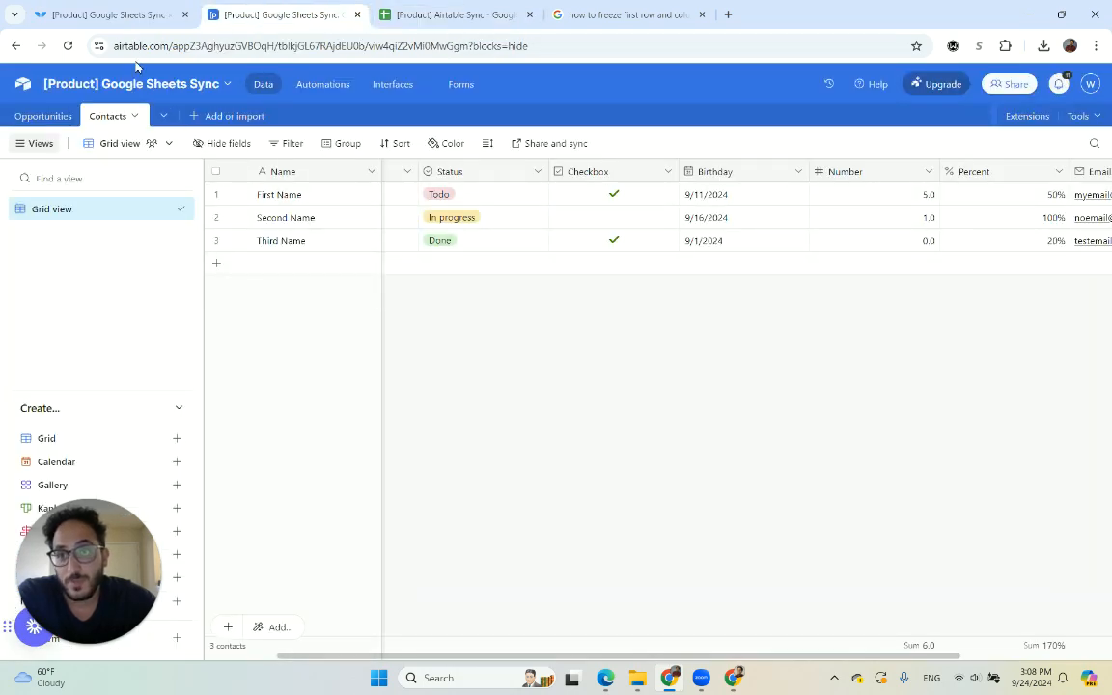
pyautogui.click(108, 16)
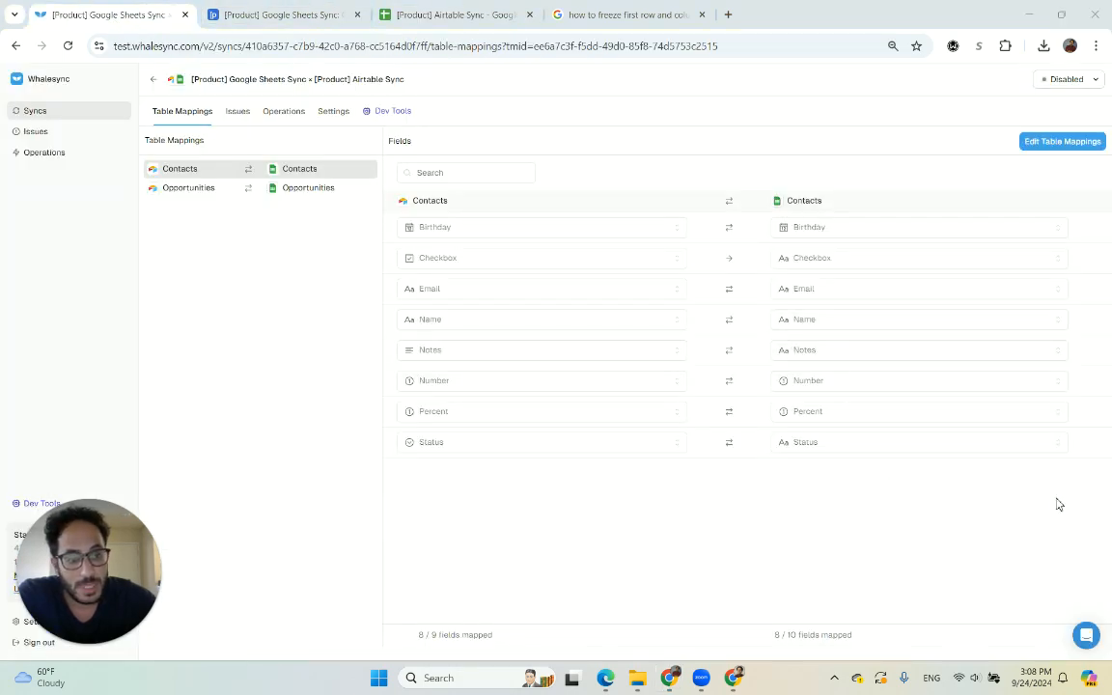
# Activate the sync between the Airtable base and the Google Sheets spreadsheet
pyautogui.click(1062, 79)
pyautogui.click(1051, 106)
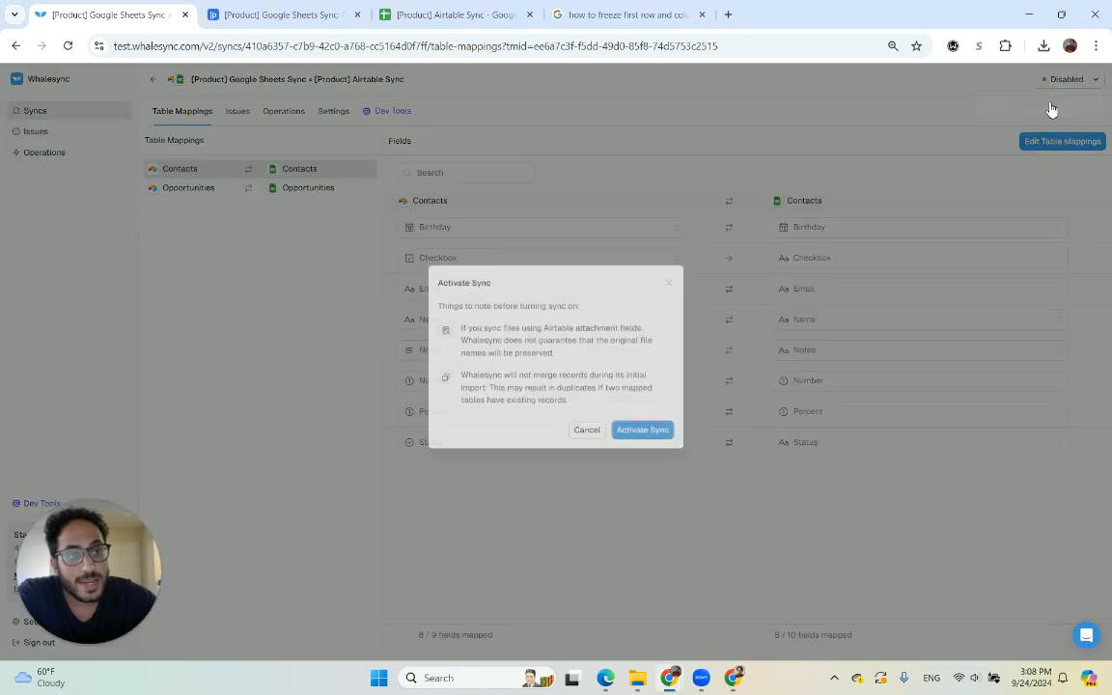
pyautogui.click(644, 435)
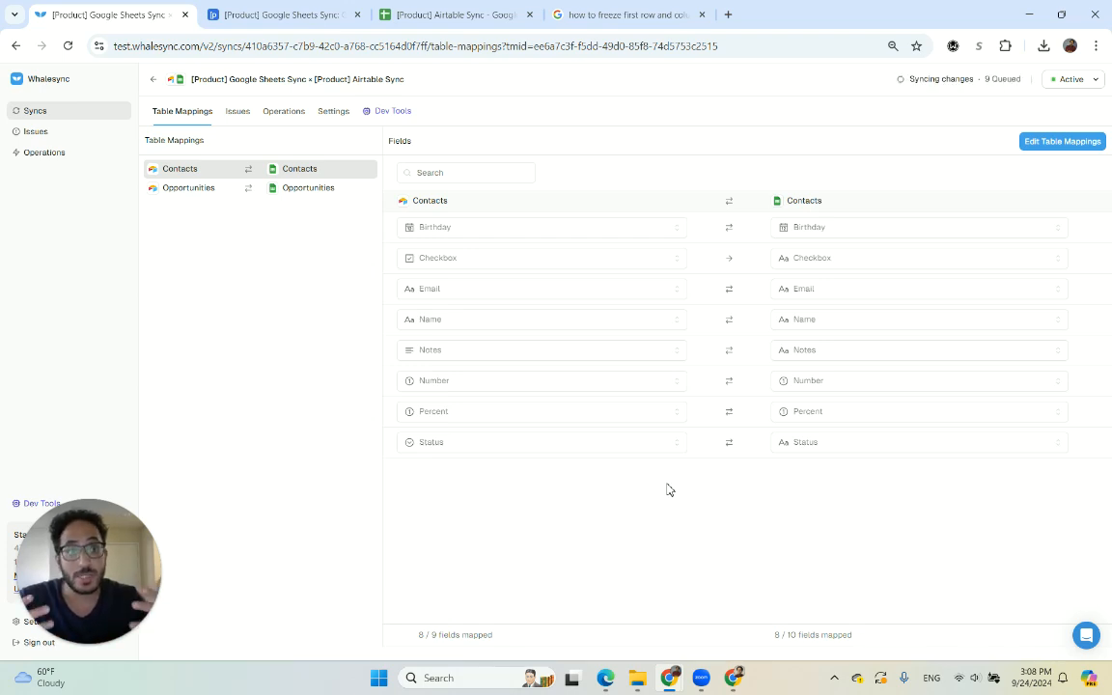
# Check the sync status in Whalesync and compare the synced rows on the Contacts sheet with the Airtable Contacts records
pyautogui.moveTo(955, 83)
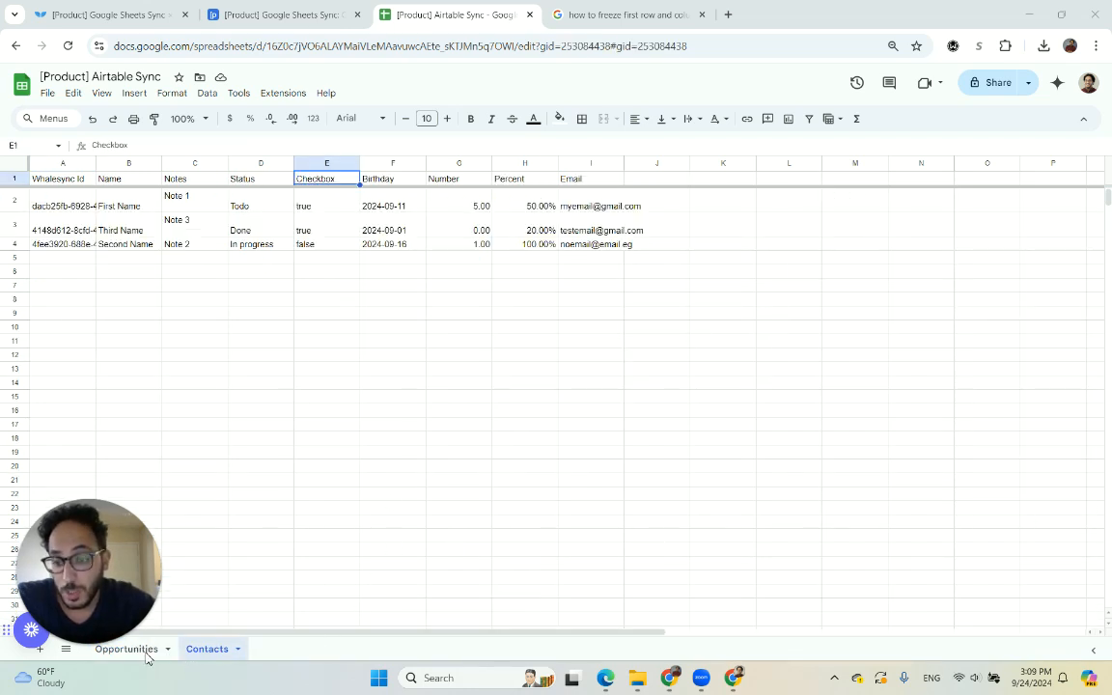
pyautogui.click(261, 14)
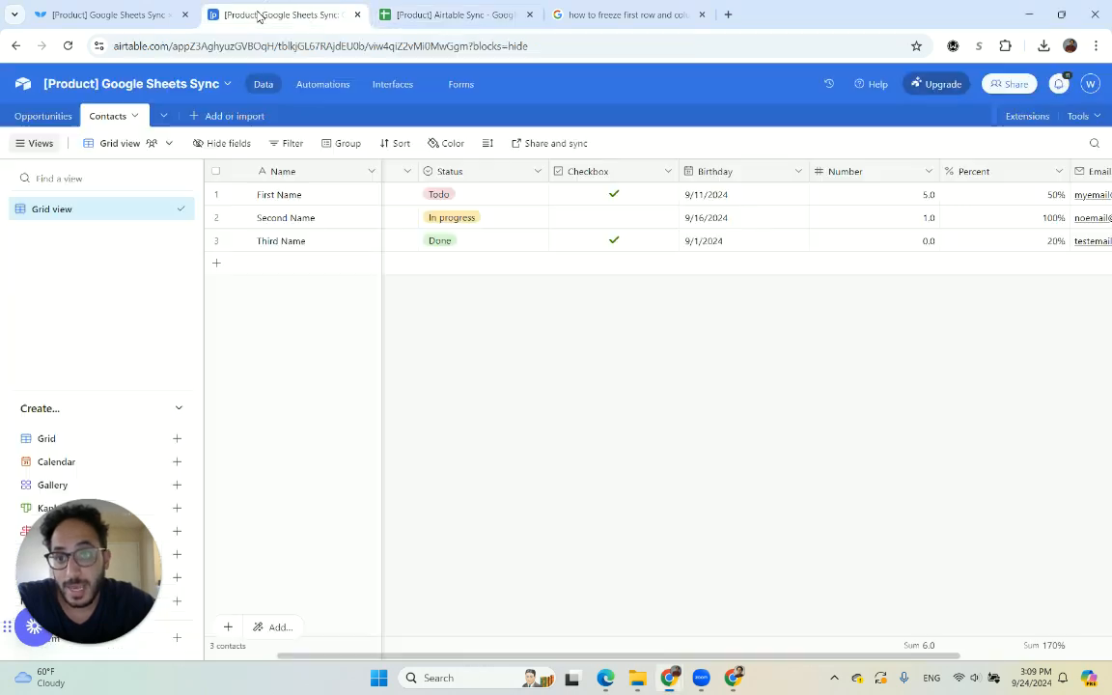
pyautogui.click(434, 13)
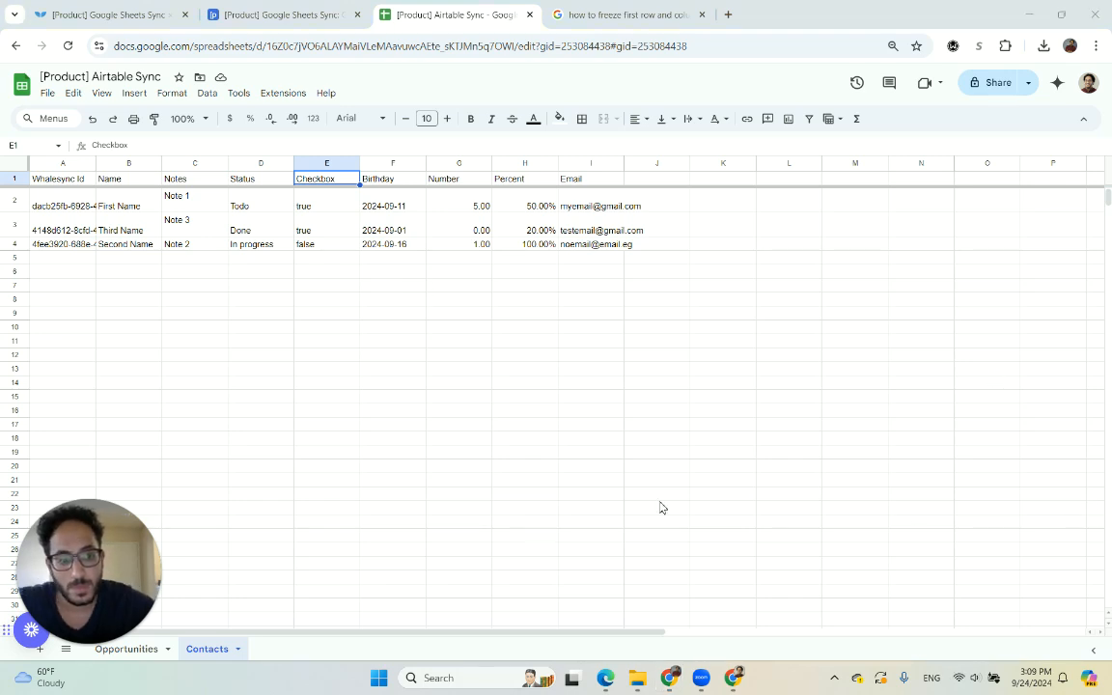
# Set the Notes cells C2, C3 and C4 on the Contacts sheet to Hello, Whalesync and Google Sheets
pyautogui.click(193, 208)
pyautogui.write('Hello')
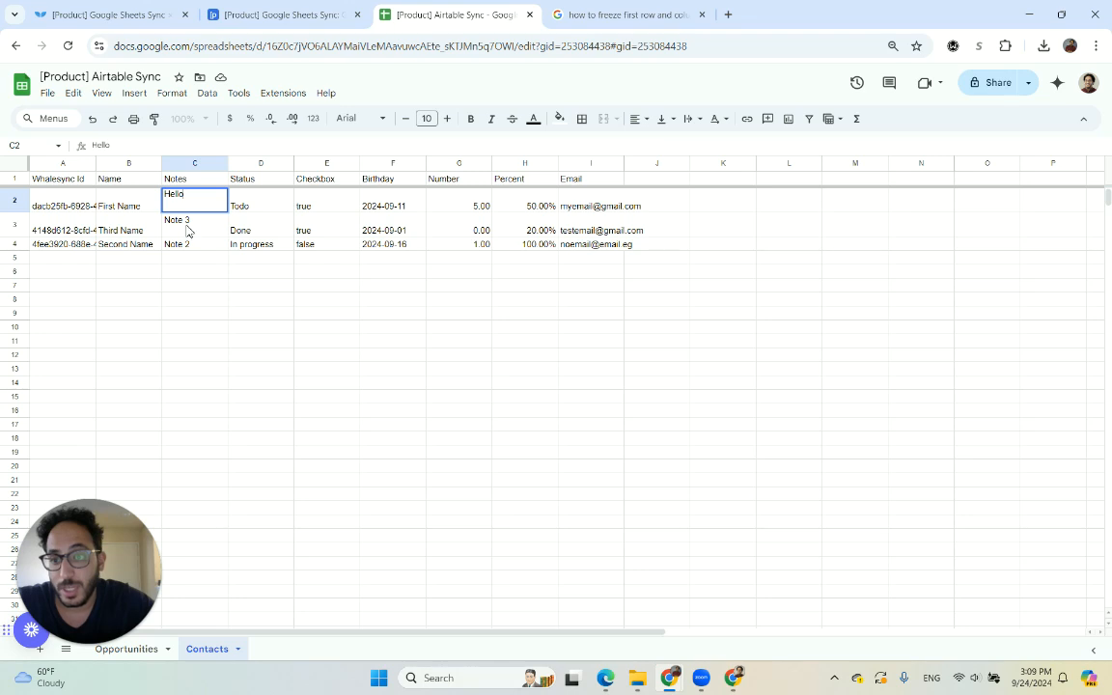
pyautogui.press('Return')
pyautogui.write('Whaleys')
pyautogui.press('BackSpace')
pyautogui.press('BackSpace')
pyautogui.write('sync')
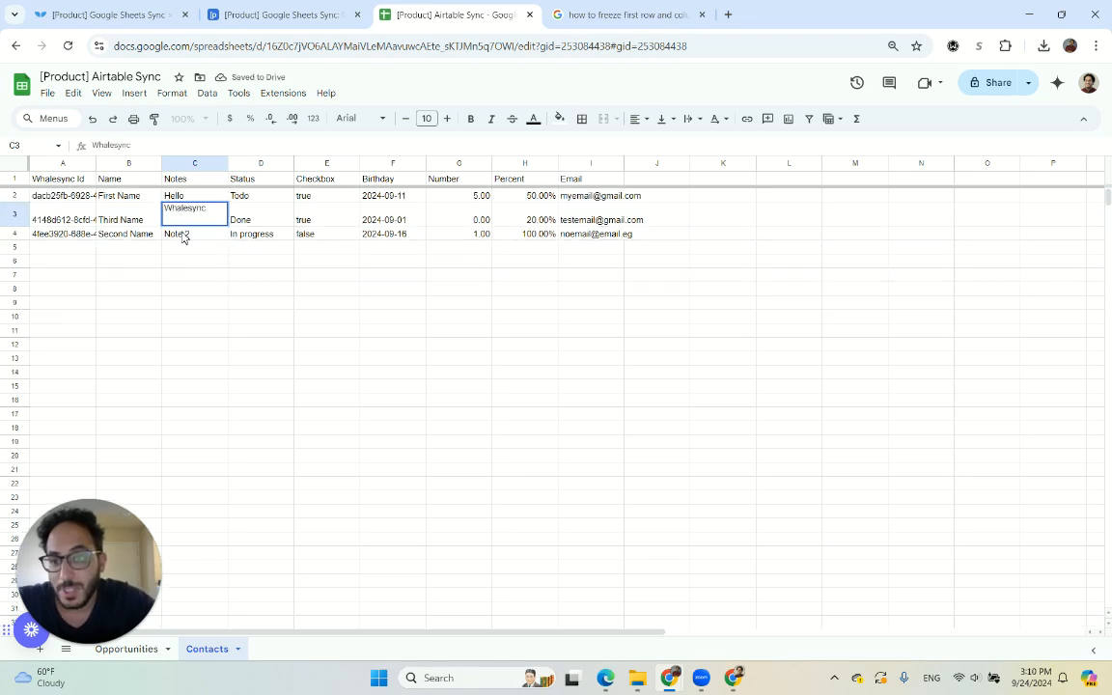
pyautogui.press('Return')
pyautogui.write('Google Sheets')
pyautogui.click(573, 308)
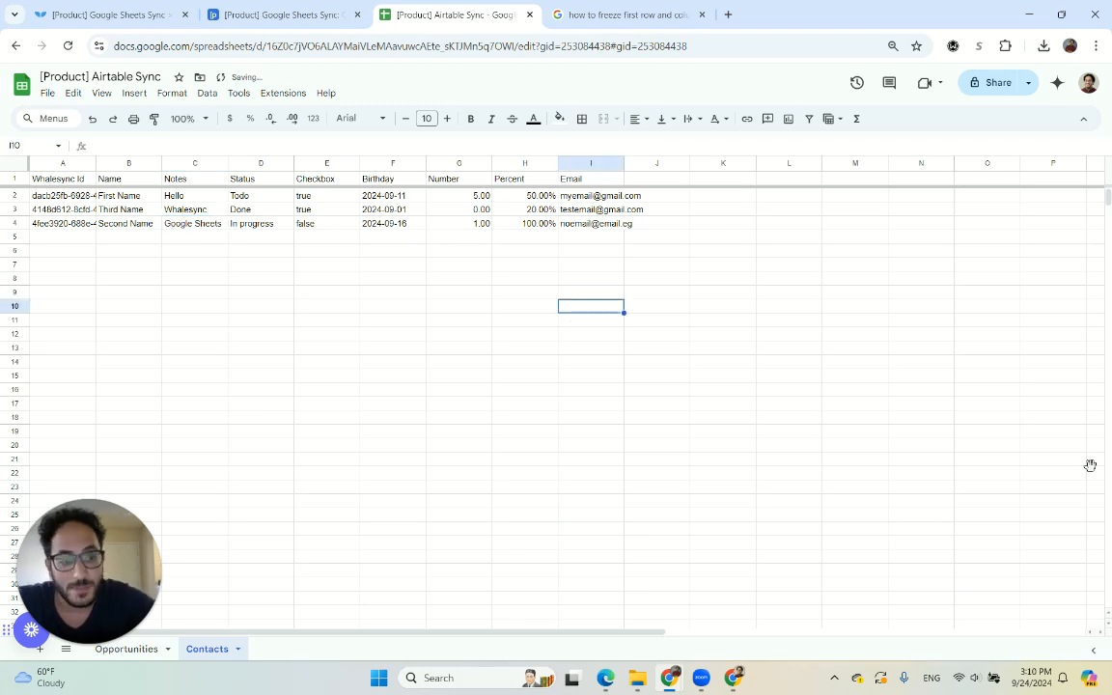
# Check the Whalesync sync status and examine the Notes field in the Airtable Contacts table for the edited values
pyautogui.click(295, 16)
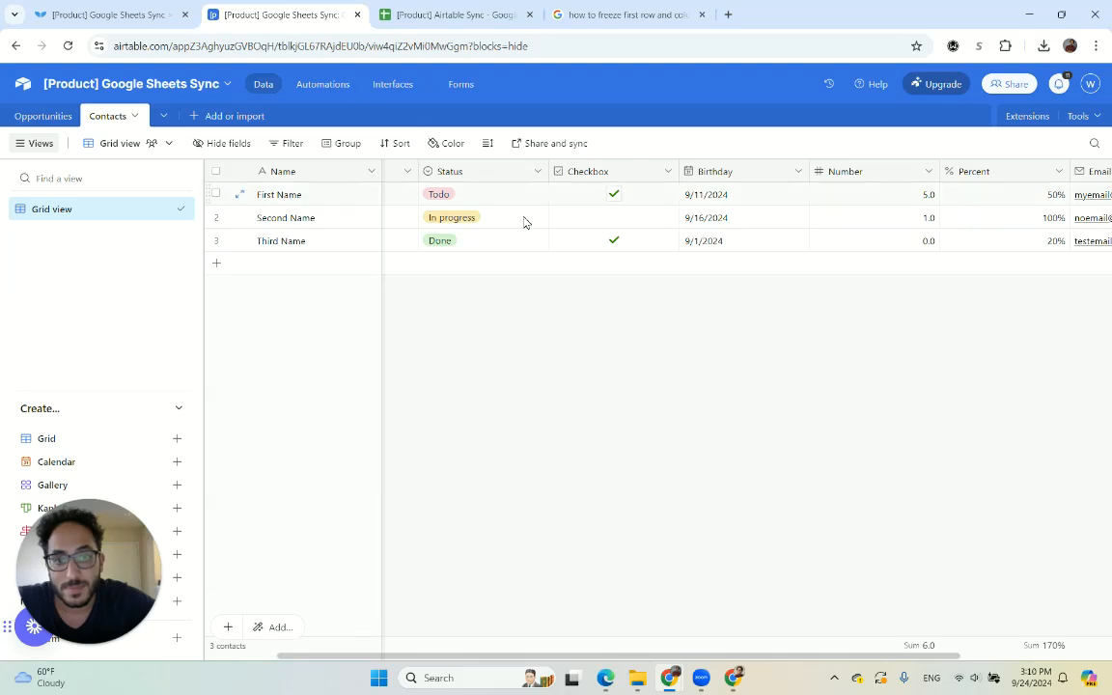
pyautogui.click(114, 15)
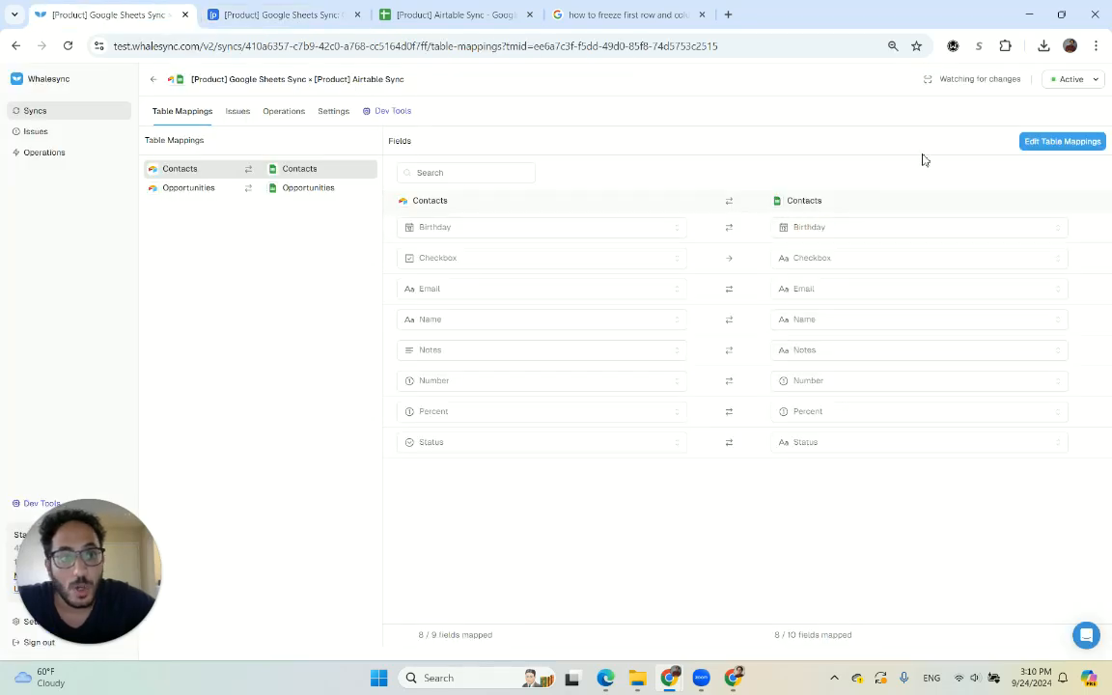
pyautogui.moveTo(970, 83)
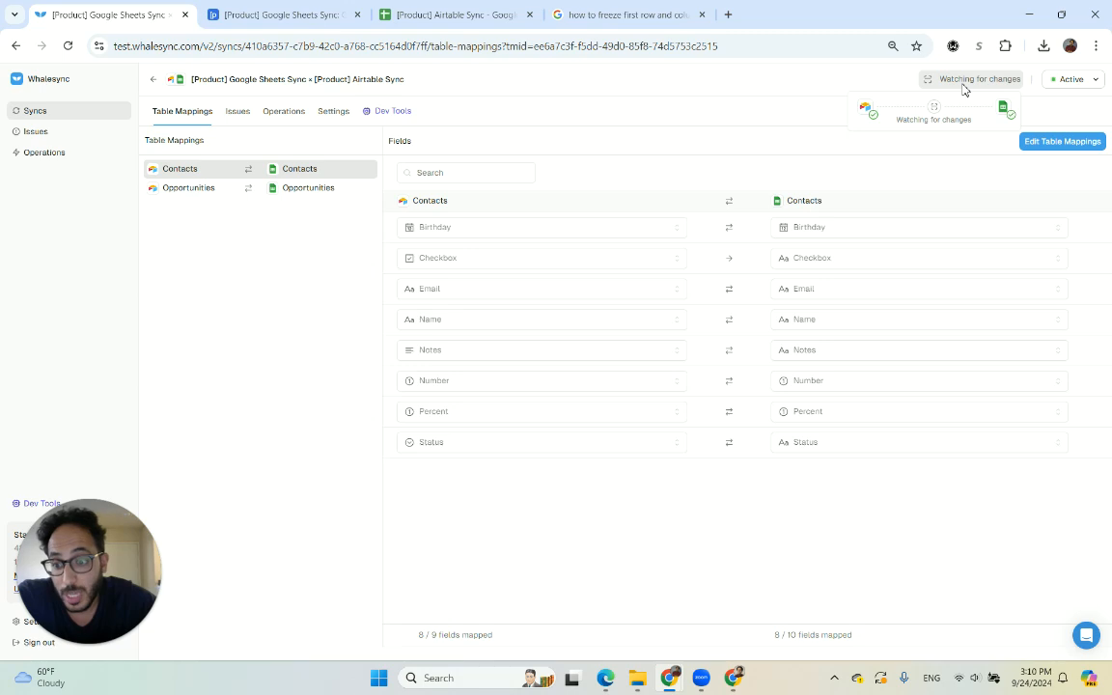
pyautogui.hotkey('ctrl', 'Tab')
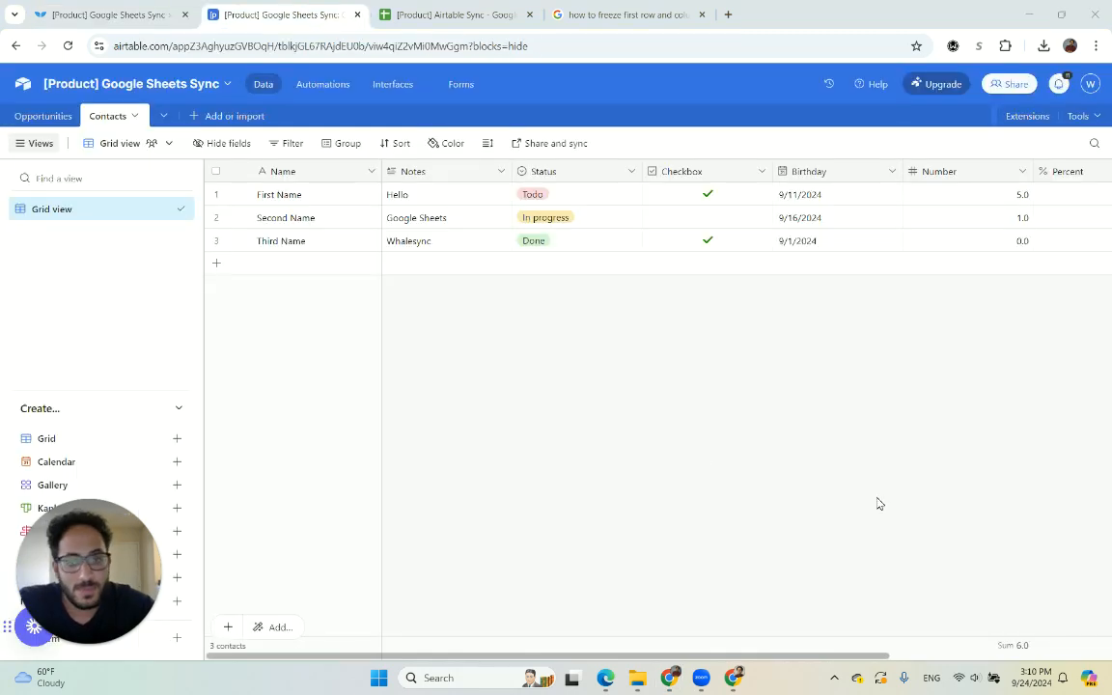